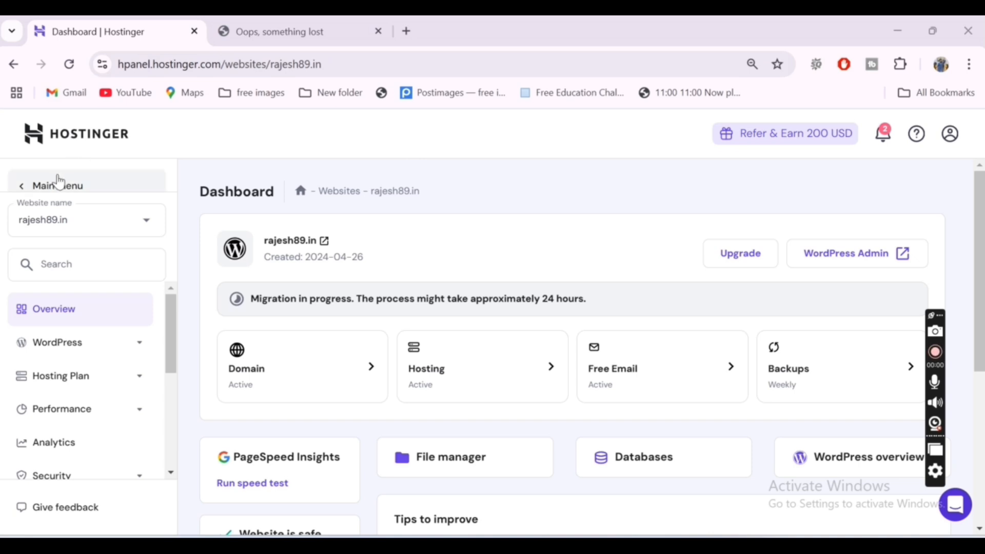
- Go to the hosting account's home page and open the management dashboard of the Premium Web Hosting plan
left_click(51, 188)
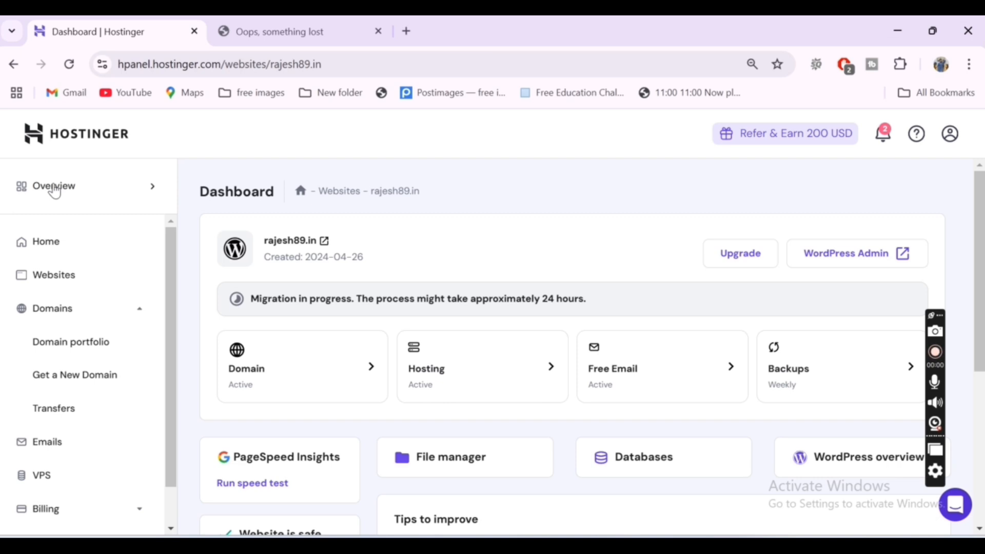
left_click(154, 187)
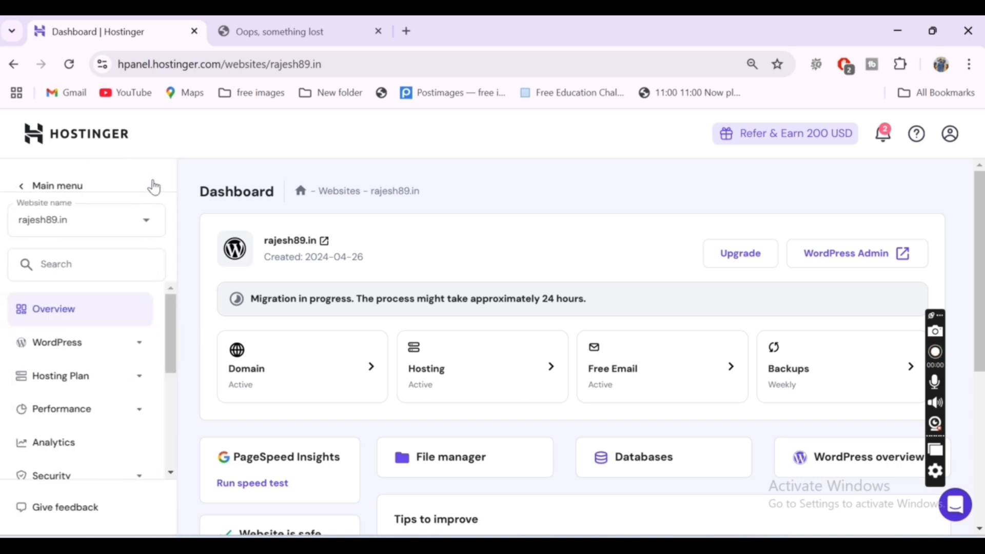
left_click(59, 190)
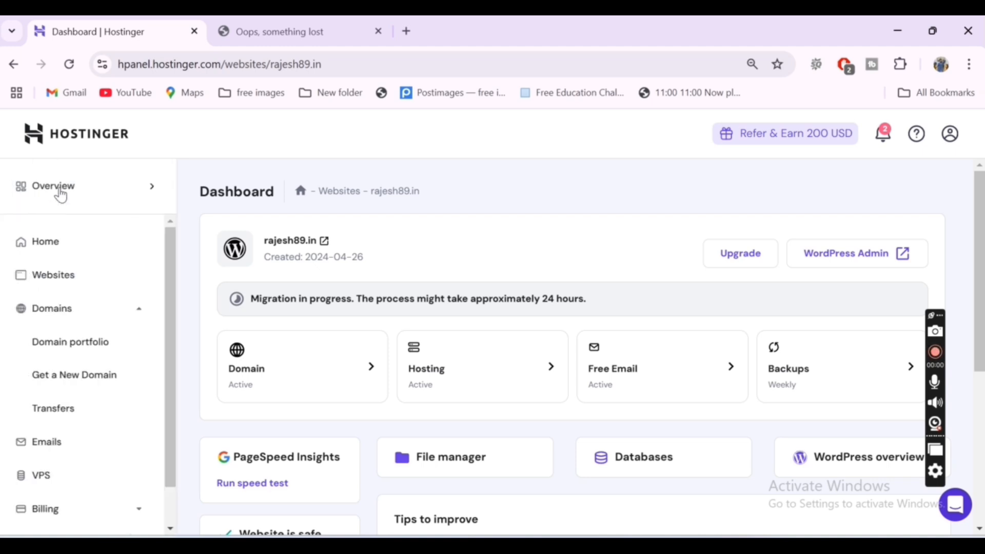
left_click(76, 248)
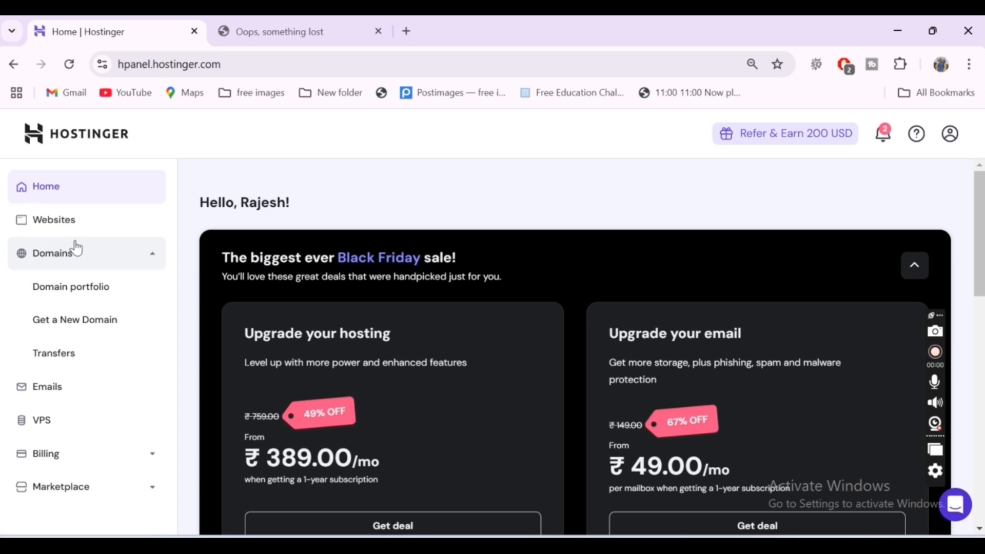
scroll(396, 189, "down", 4)
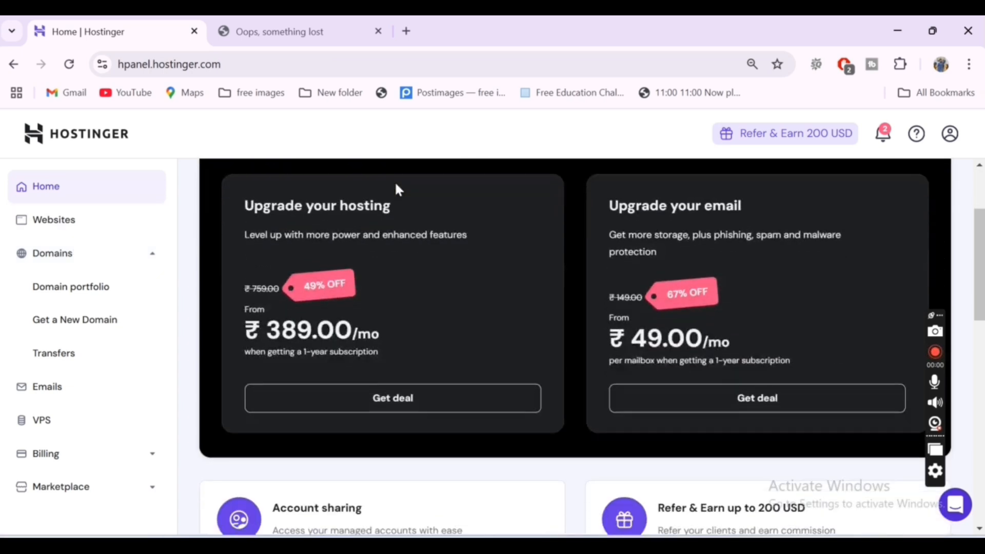
scroll(398, 190, "down", 7)
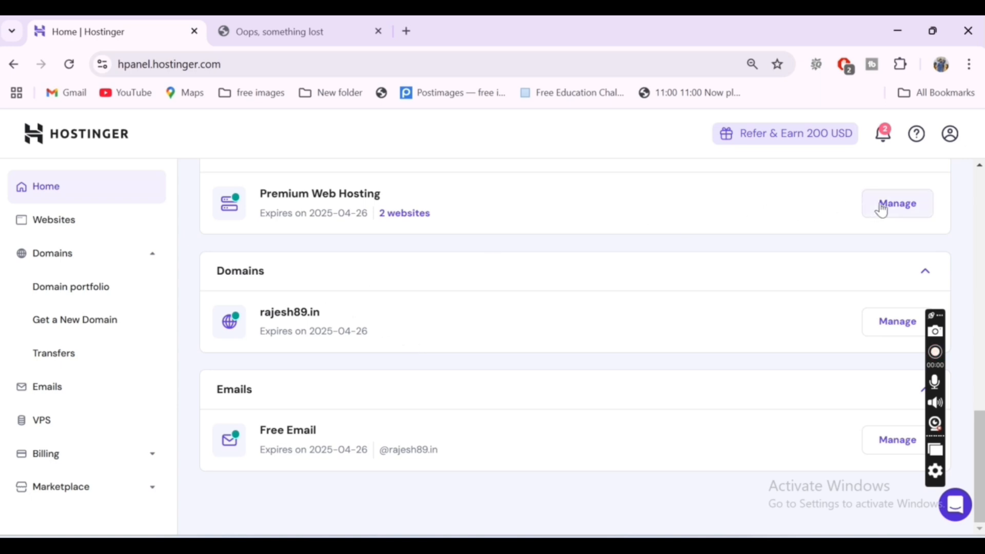
left_click(897, 208)
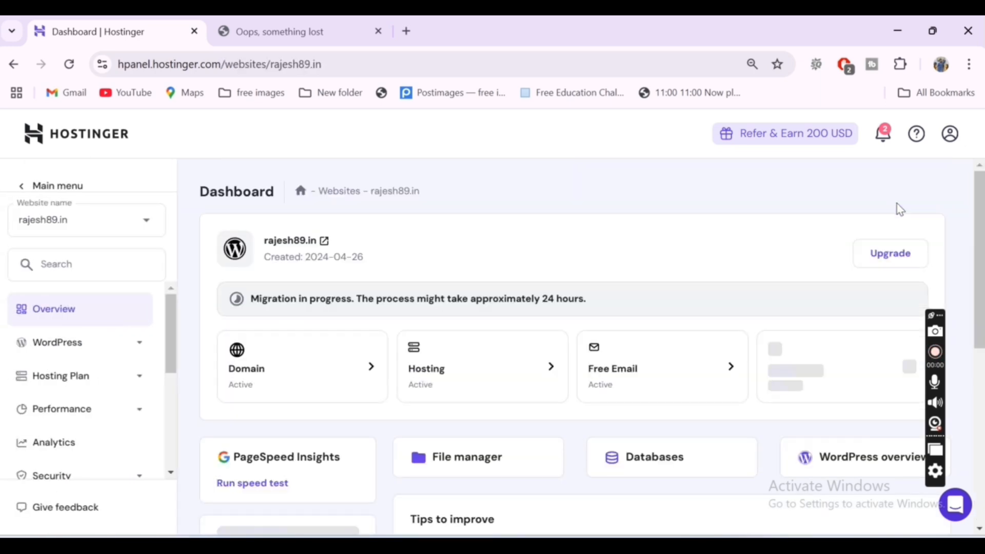
- Open the Subdomains page in the website's domain settings
scroll(464, 257, "down", 2)
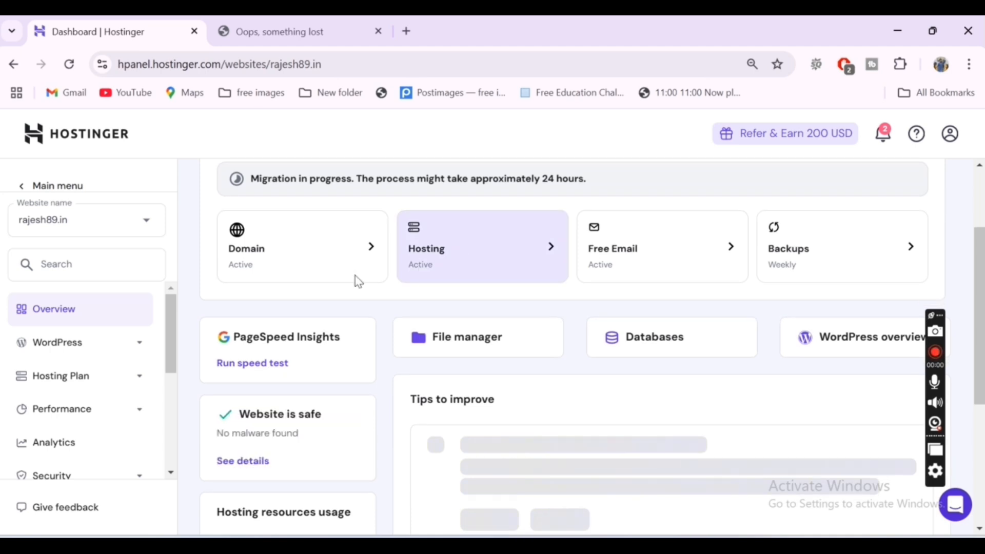
scroll(91, 331, "down", 3)
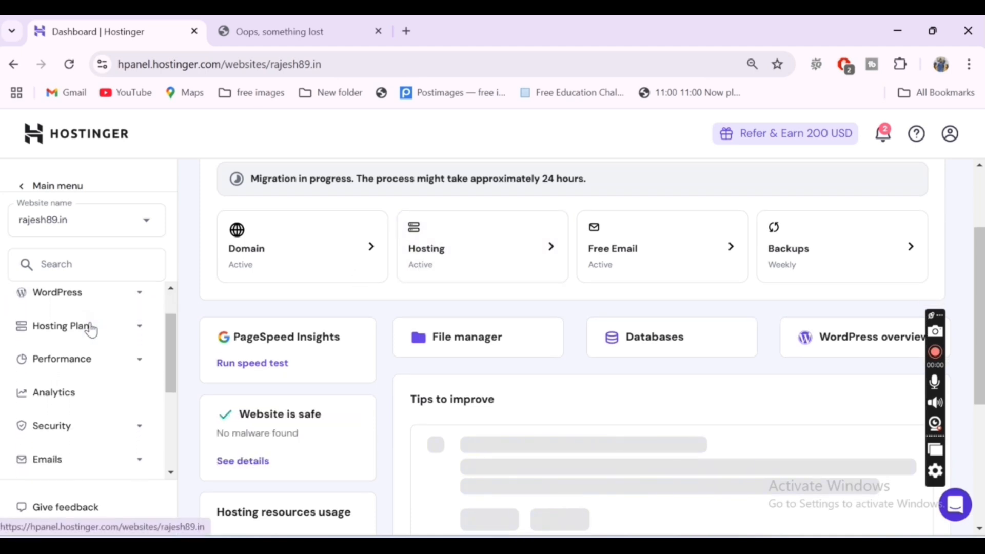
scroll(90, 331, "down", 4)
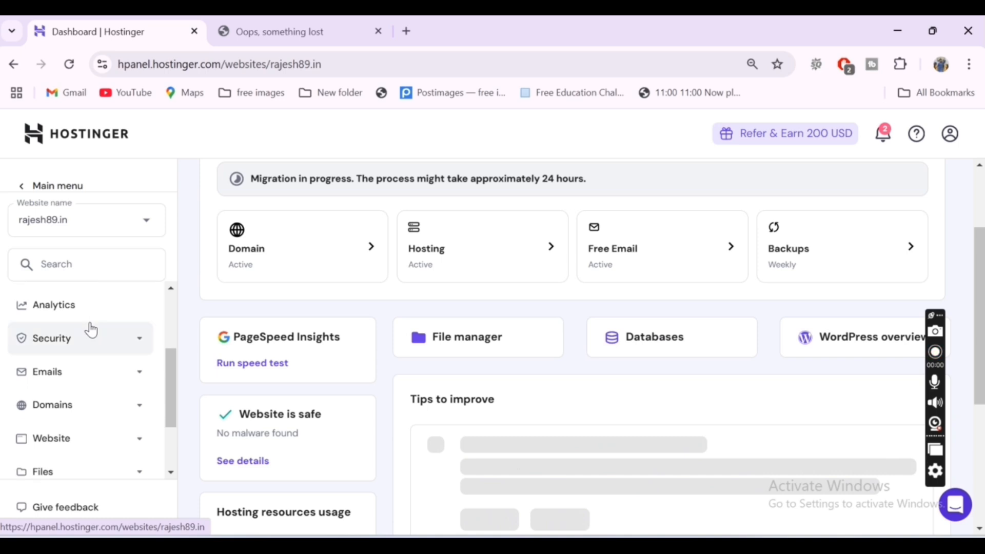
scroll(91, 330, "up", 4)
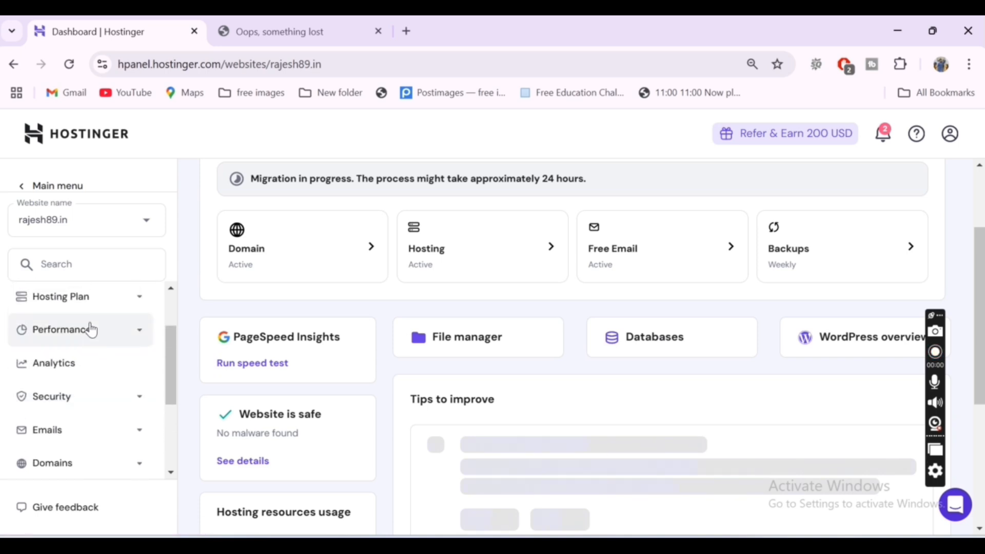
scroll(90, 331, "down", 4)
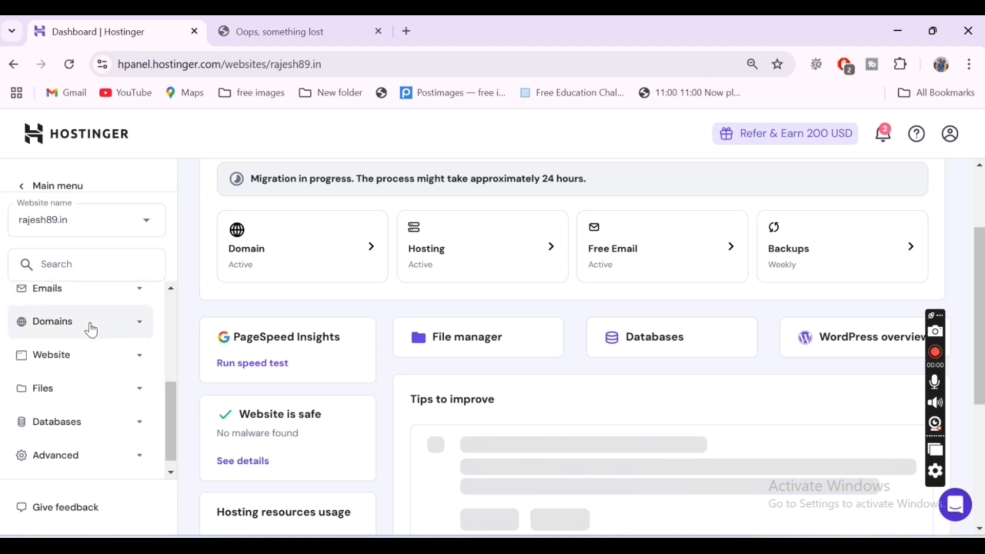
left_click(90, 330)
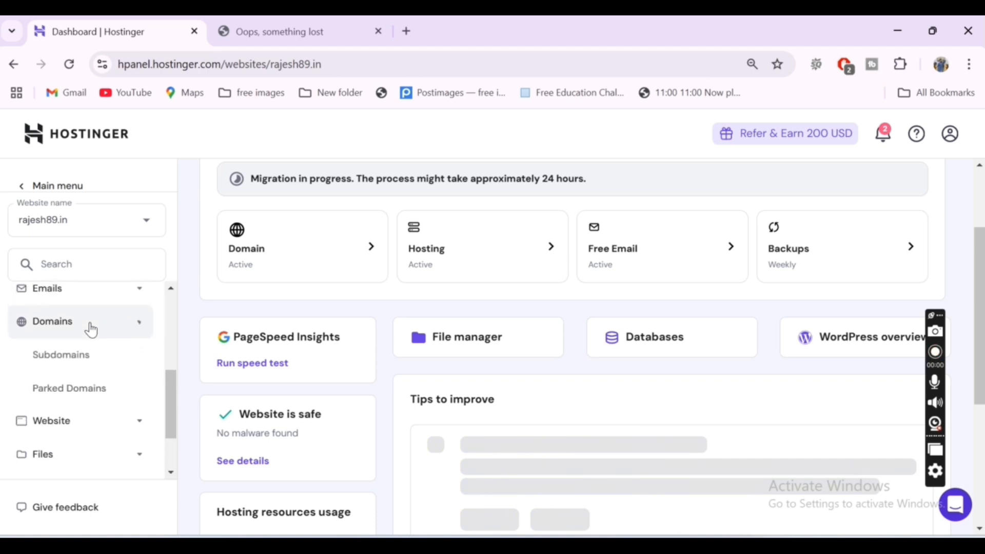
left_click(89, 359)
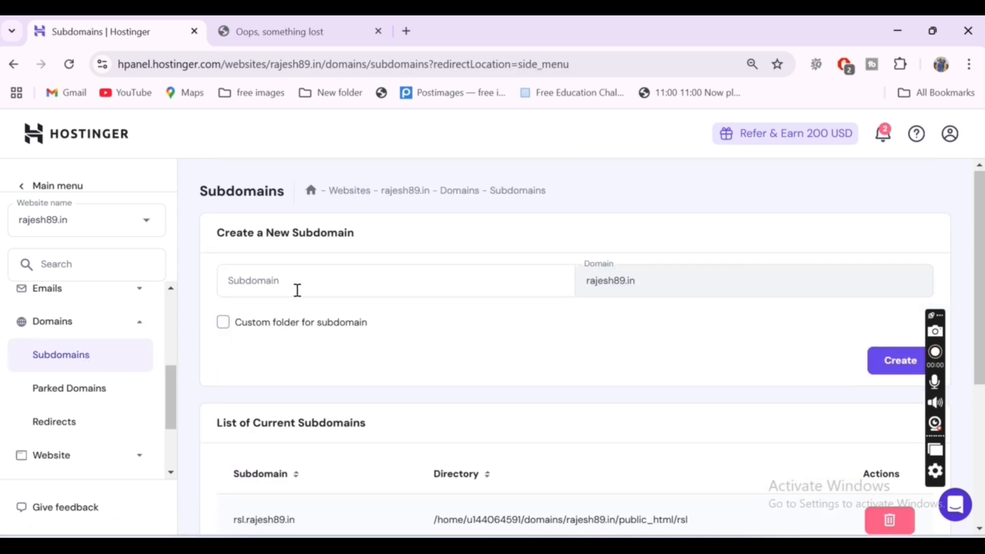
- Create the subdomain slrdigital without a custom folder and check the list of current subdomains
left_click(299, 289)
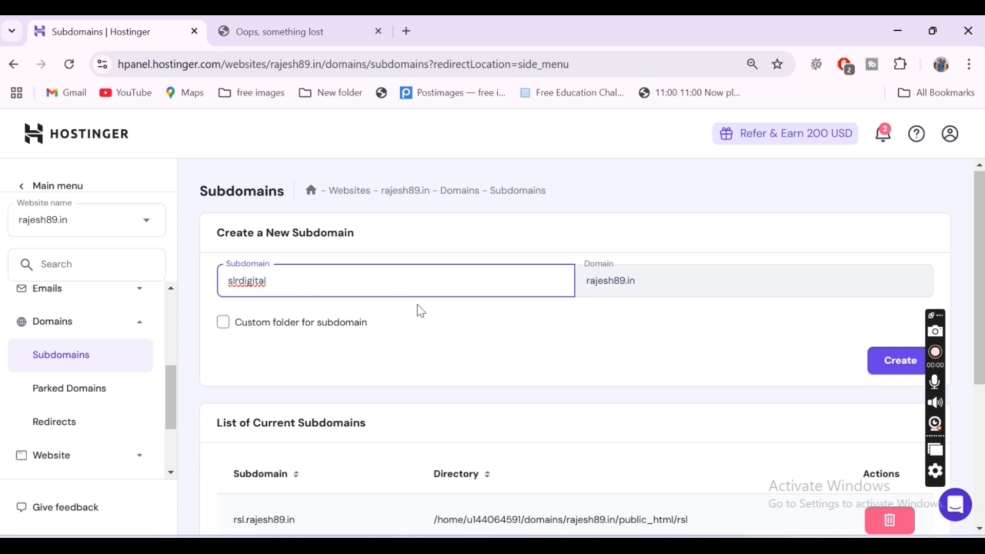
scroll(587, 316, "down", 2)
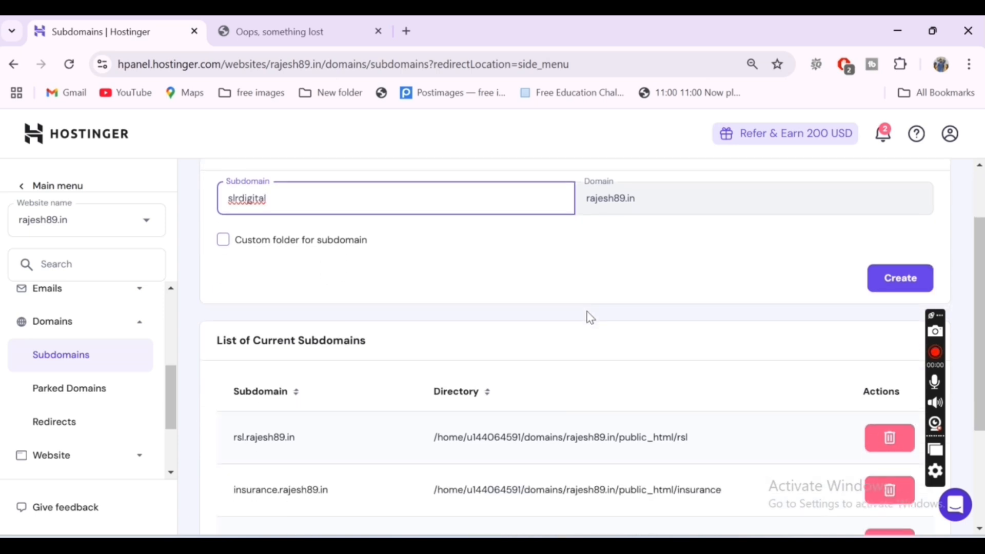
left_click(910, 279)
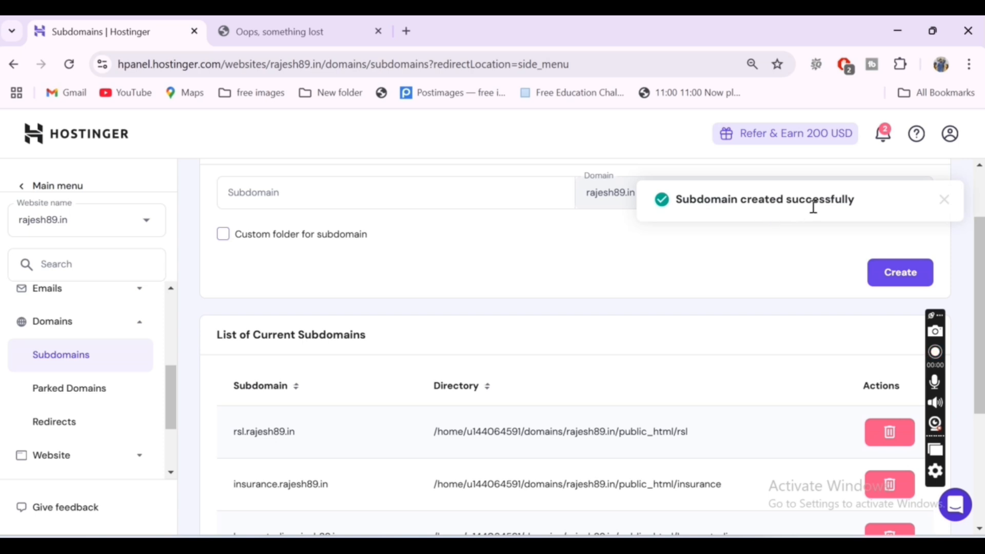
scroll(718, 292, "down", 4)
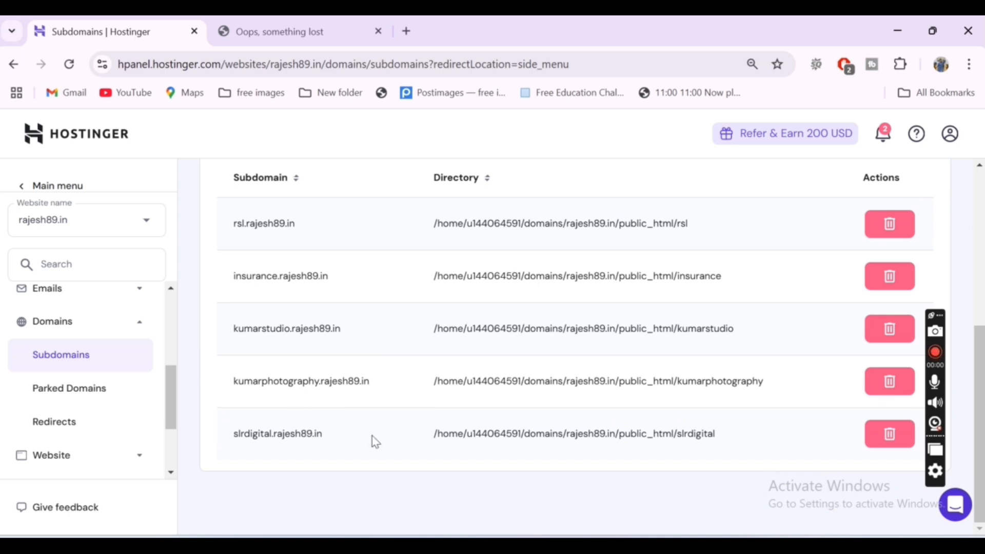
scroll(725, 450, "up", 5)
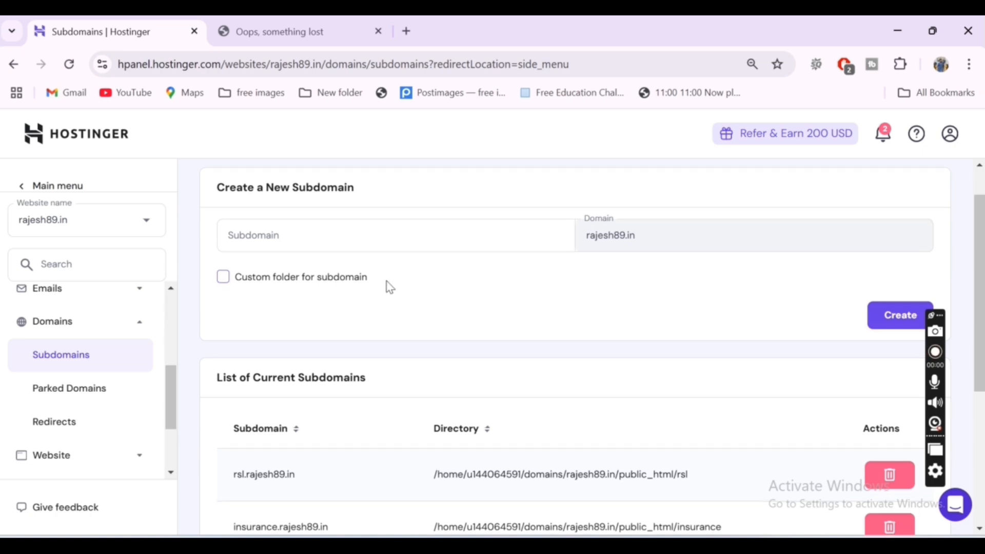
scroll(387, 286, "up", 1)
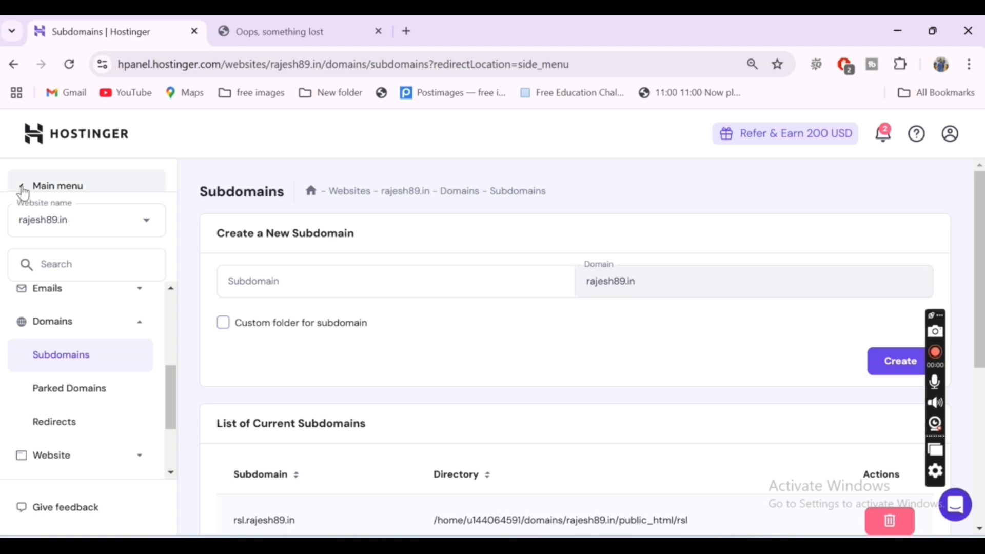
- Go to the list of all websites and open the dashboard of the slrdigital subdomain
left_click(23, 185)
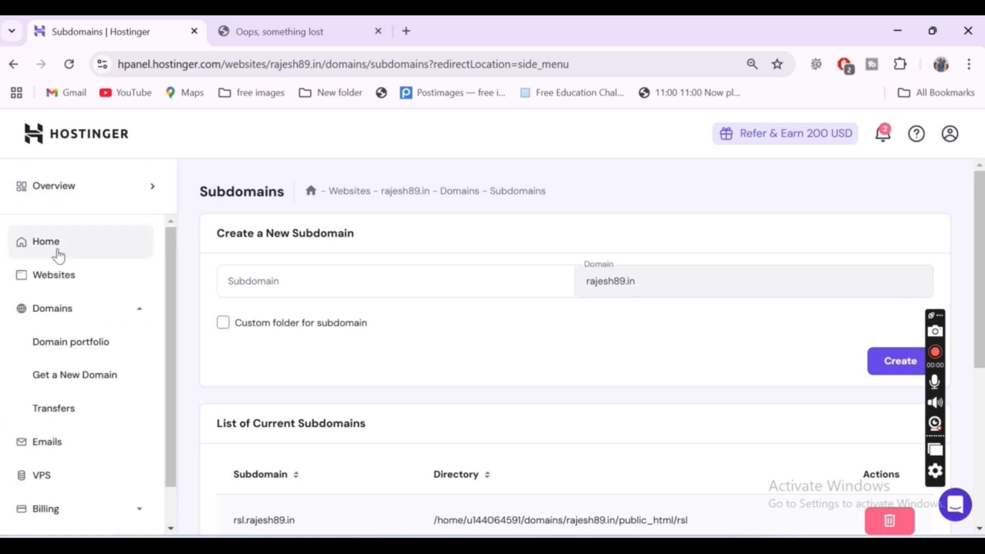
left_click(57, 252)
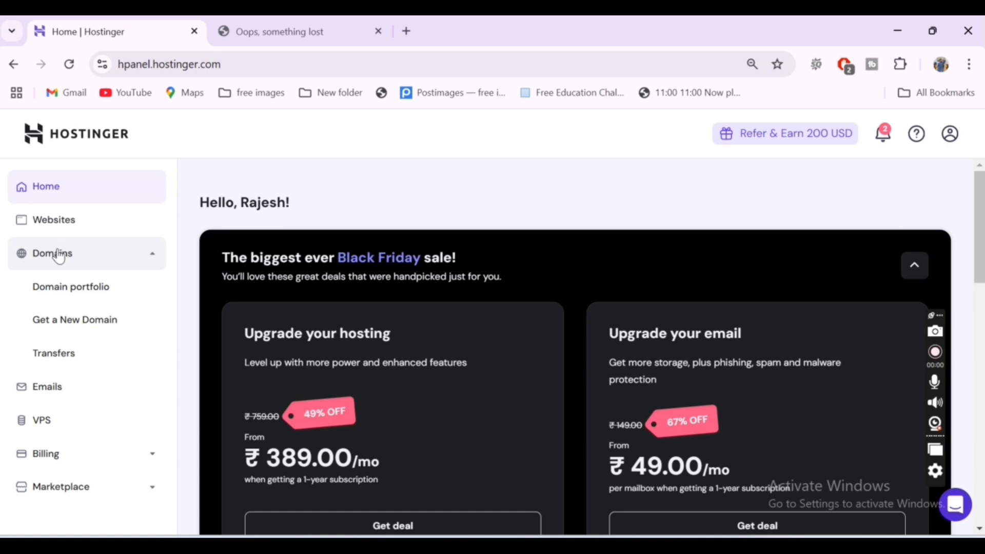
left_click(88, 220)
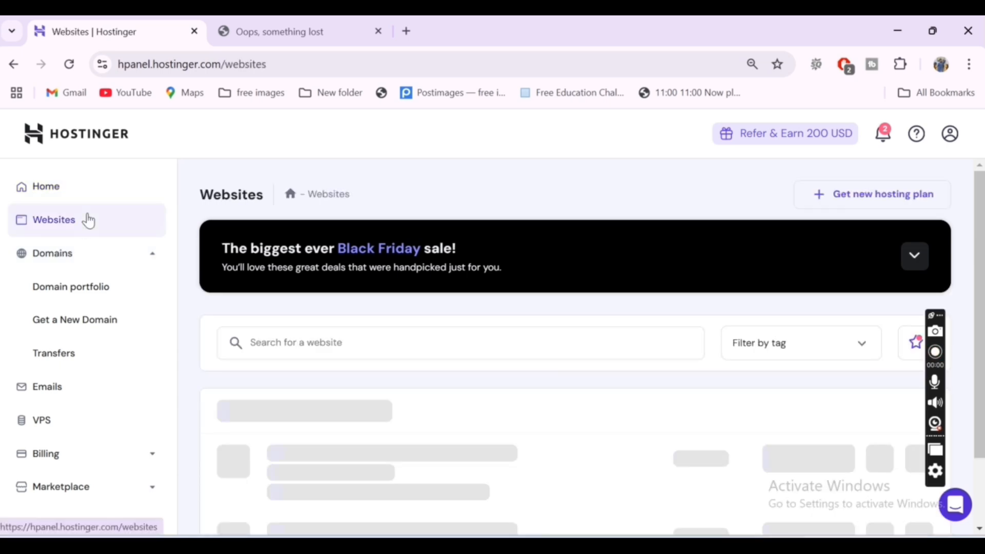
scroll(452, 318, "down", 2)
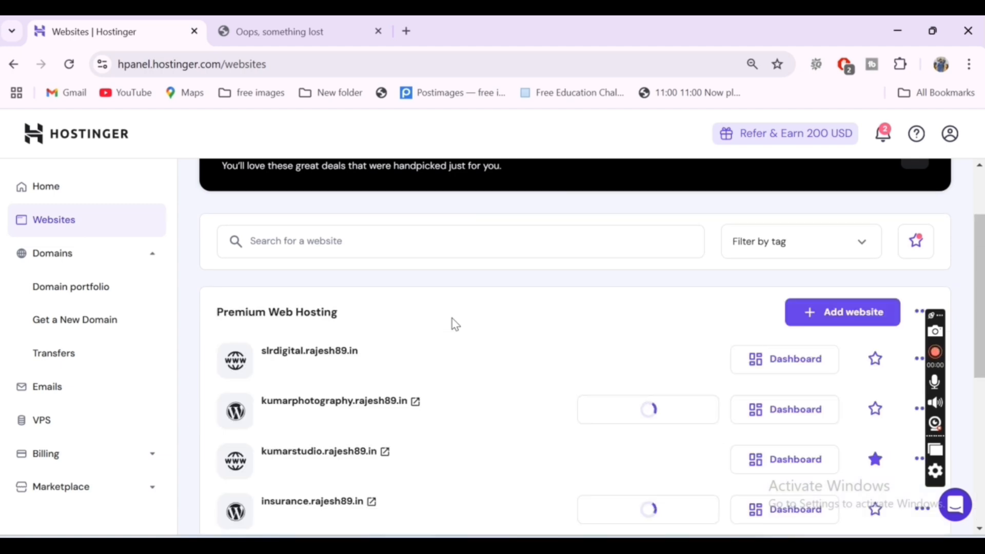
scroll(452, 318, "down", 6)
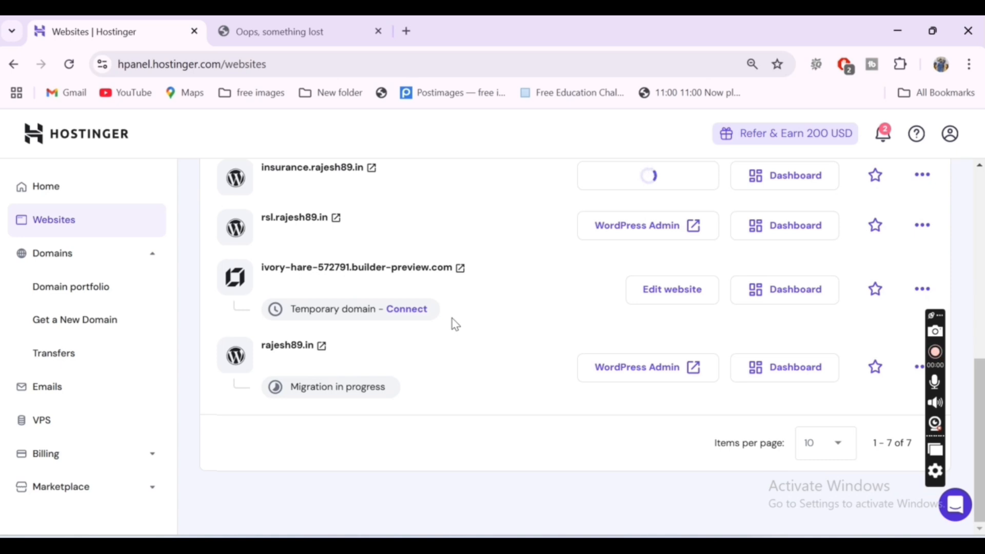
scroll(451, 318, "up", 5)
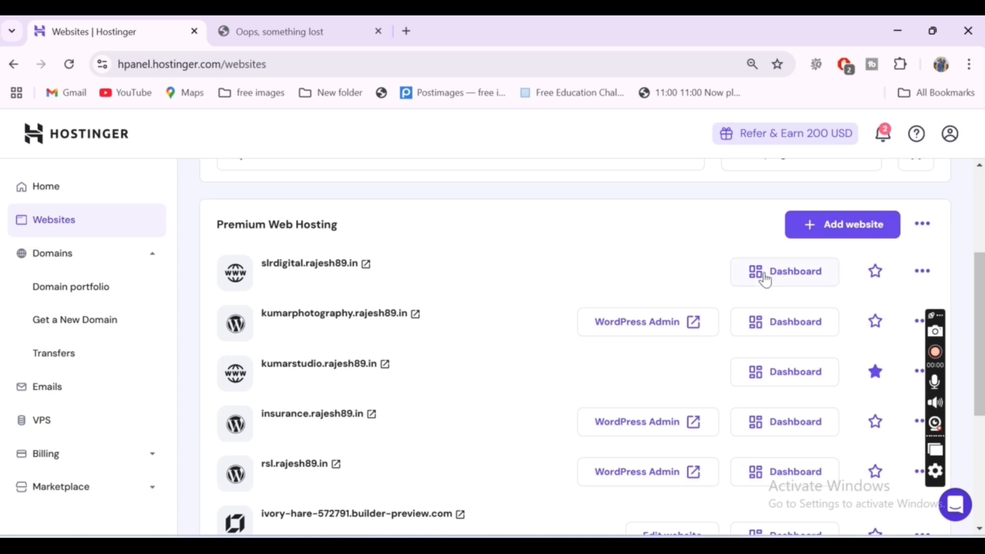
left_click(802, 274)
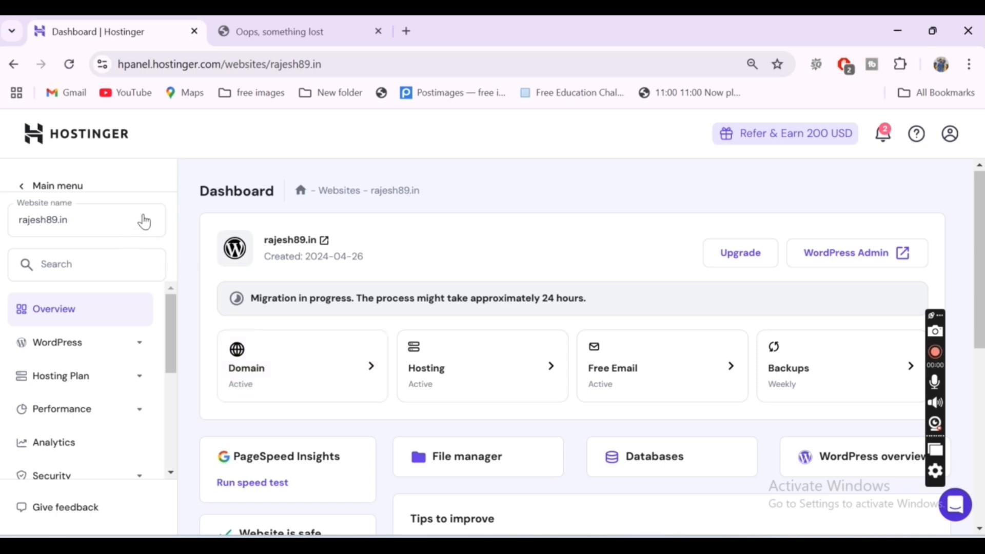
- Review the main domain's overview details and return to managing its website
left_click(144, 221)
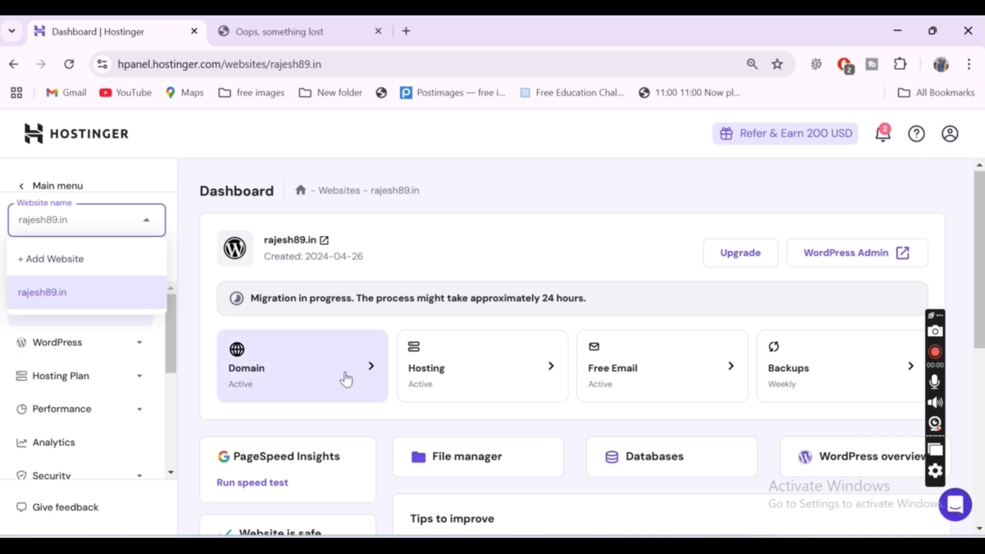
left_click(380, 368)
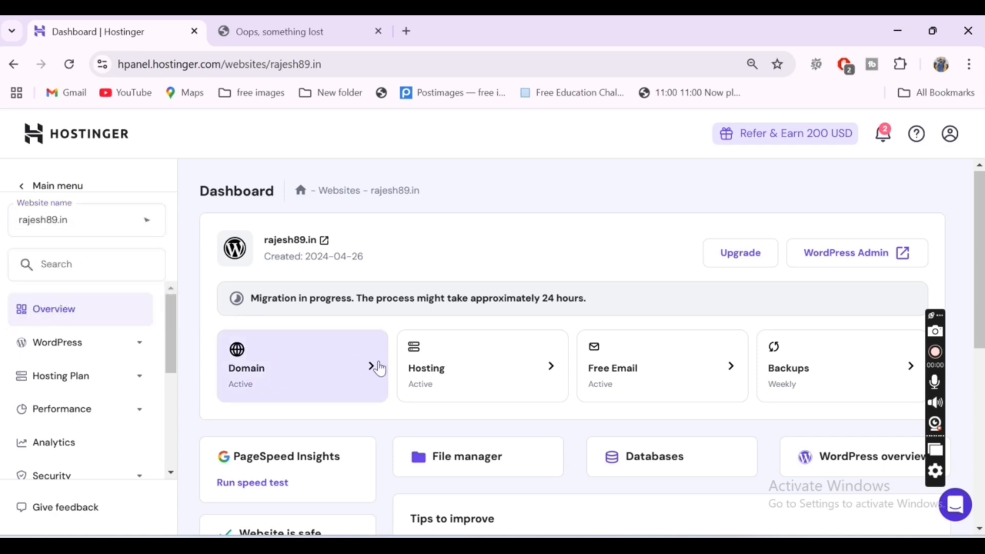
scroll(382, 368, "down", 3)
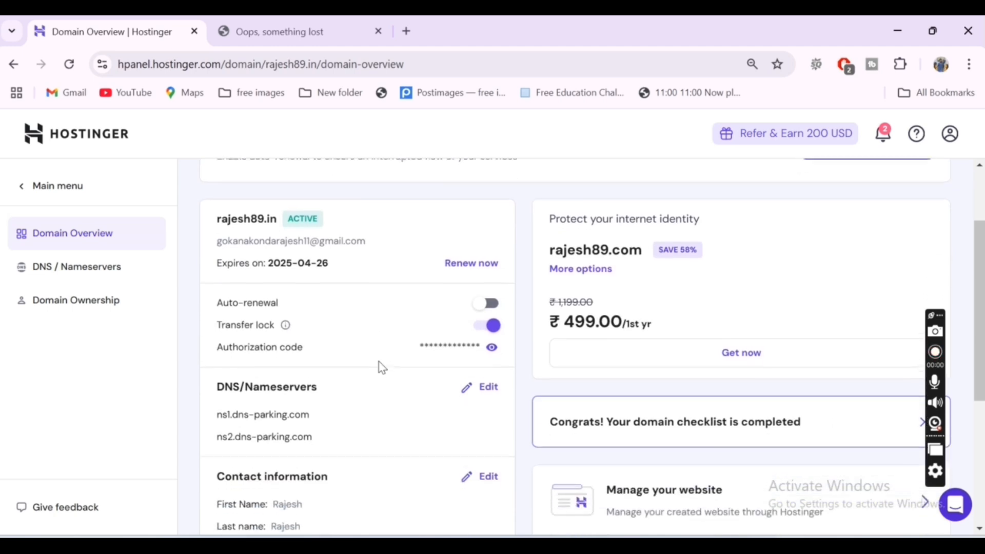
scroll(382, 367, "down", 4)
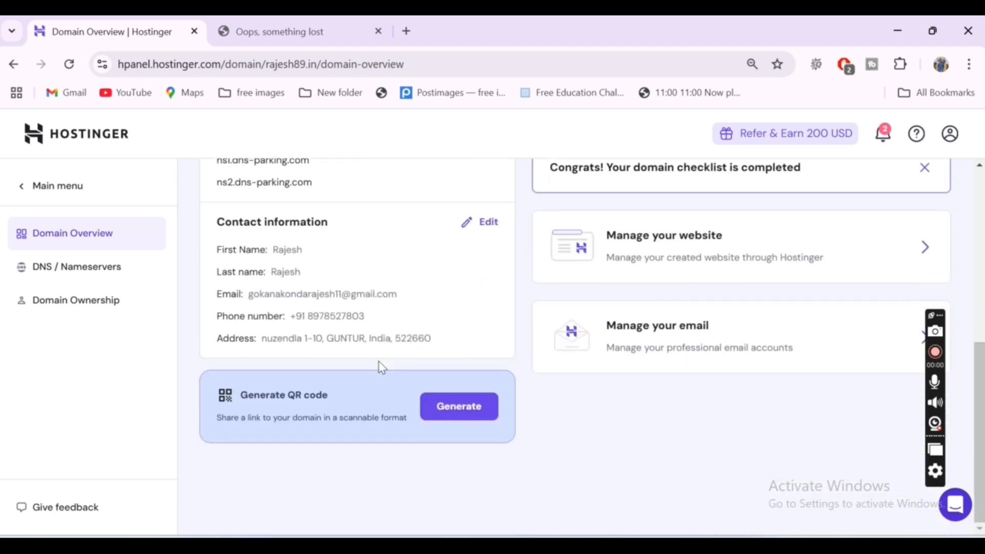
left_click(683, 264)
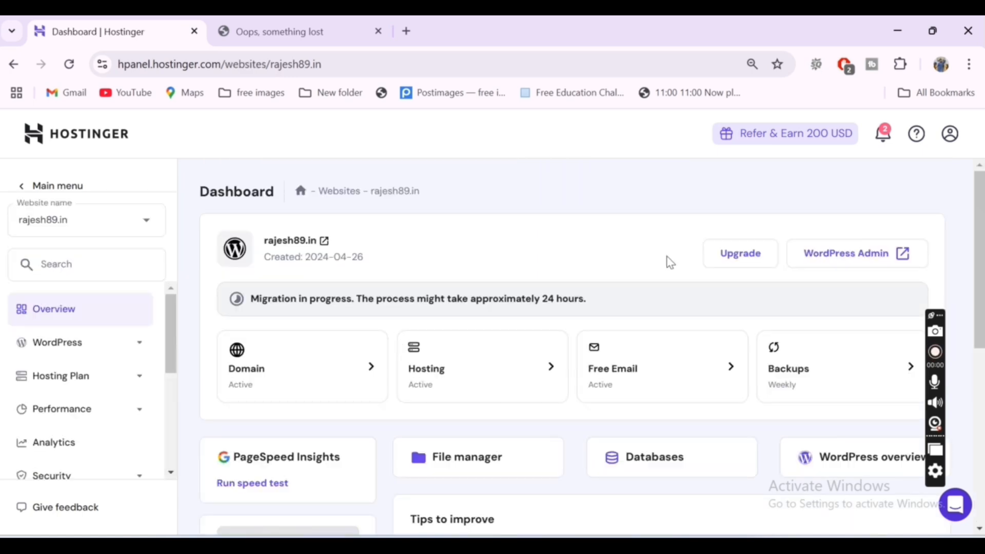
- Look through the website dashboard and open its WordPress overview
scroll(650, 288, "down", 5)
scroll(649, 293, "down", 3)
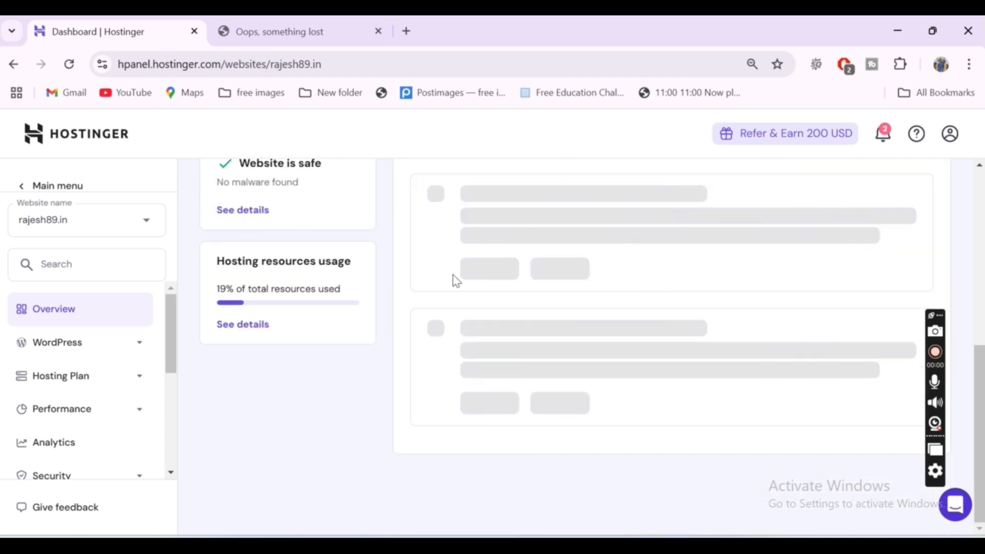
scroll(452, 277, "up", 4)
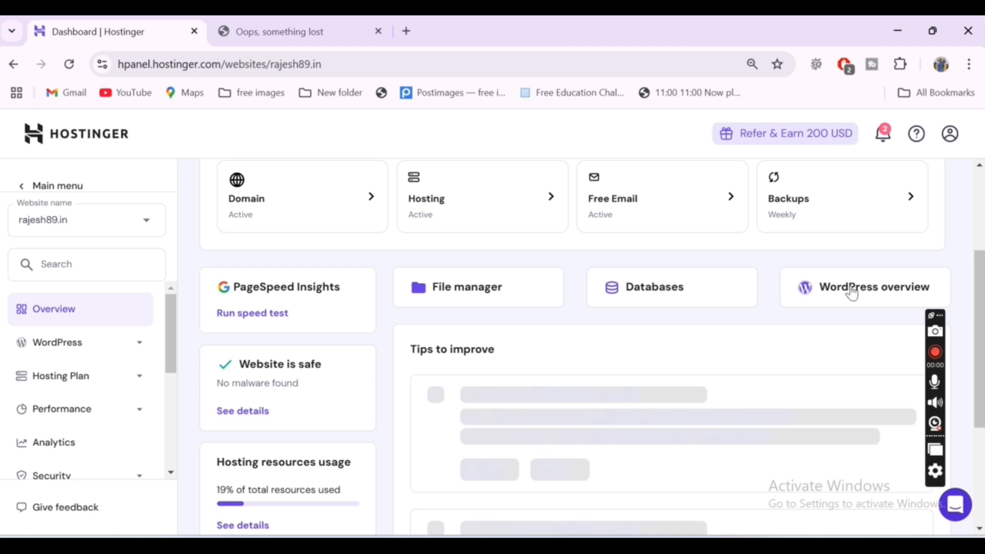
left_click(867, 288)
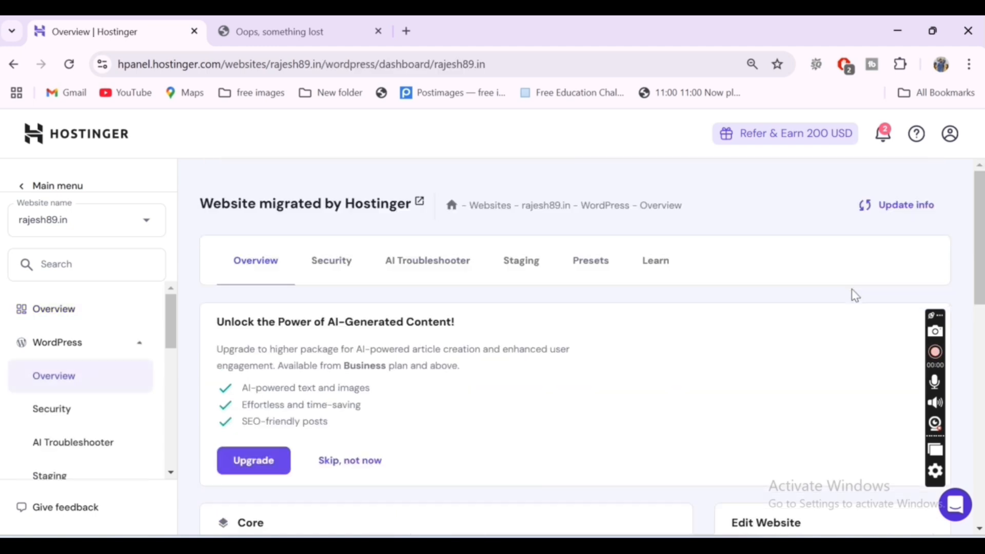
- Look through the main domain's WordPress overview, including its core, speed and security settings and recommended installations
scroll(468, 388, "down", 5)
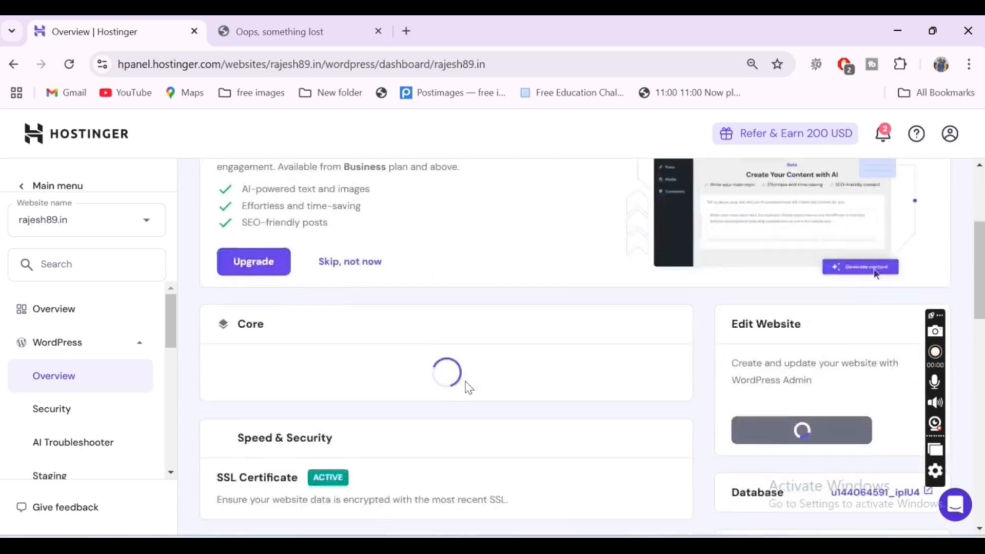
scroll(468, 388, "down", 8)
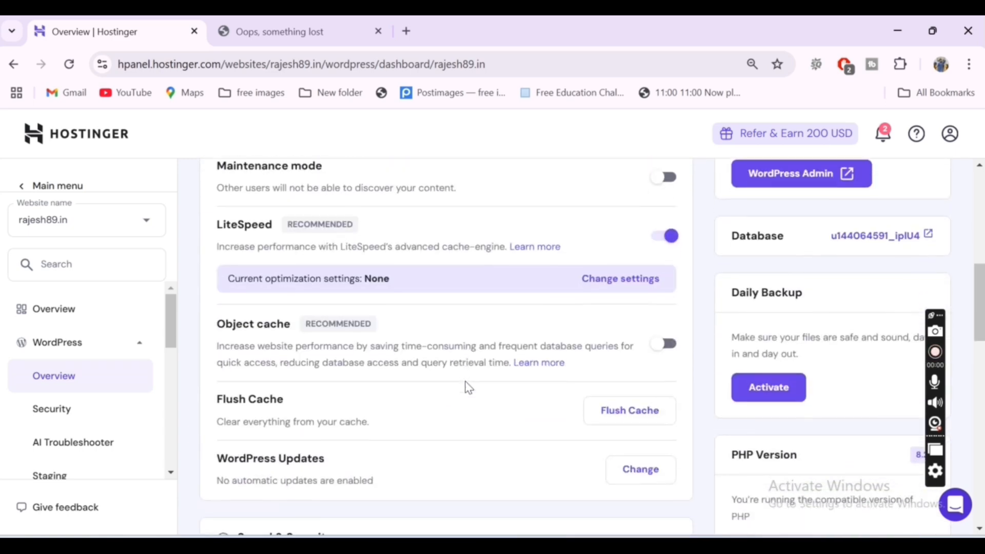
scroll(468, 389, "down", 3)
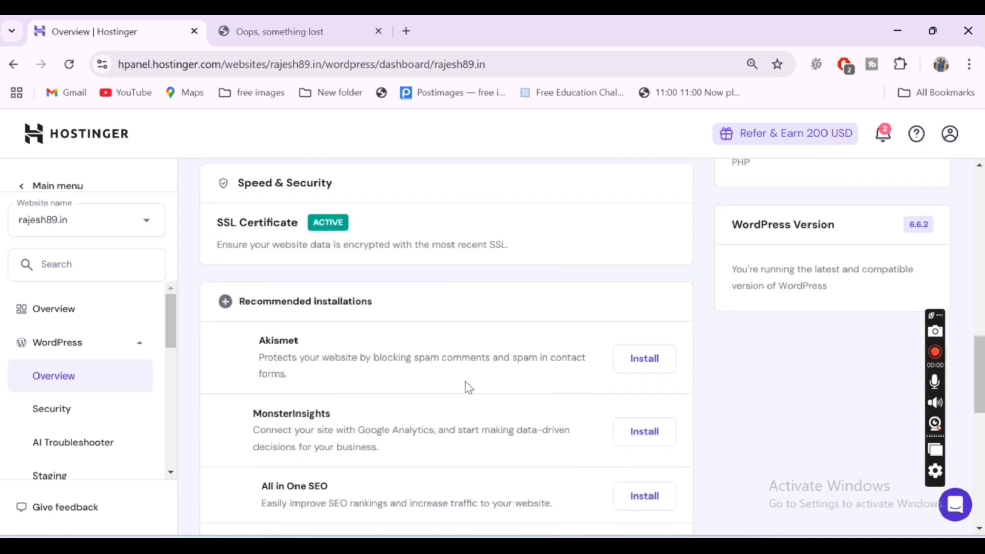
scroll(468, 389, "up", 1)
scroll(469, 388, "up", 7)
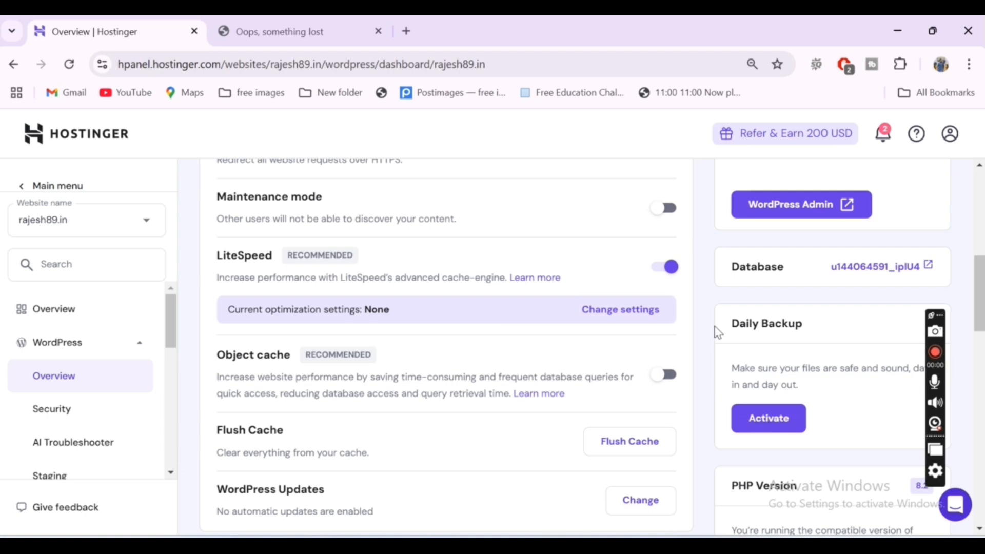
scroll(718, 332, "up", 6)
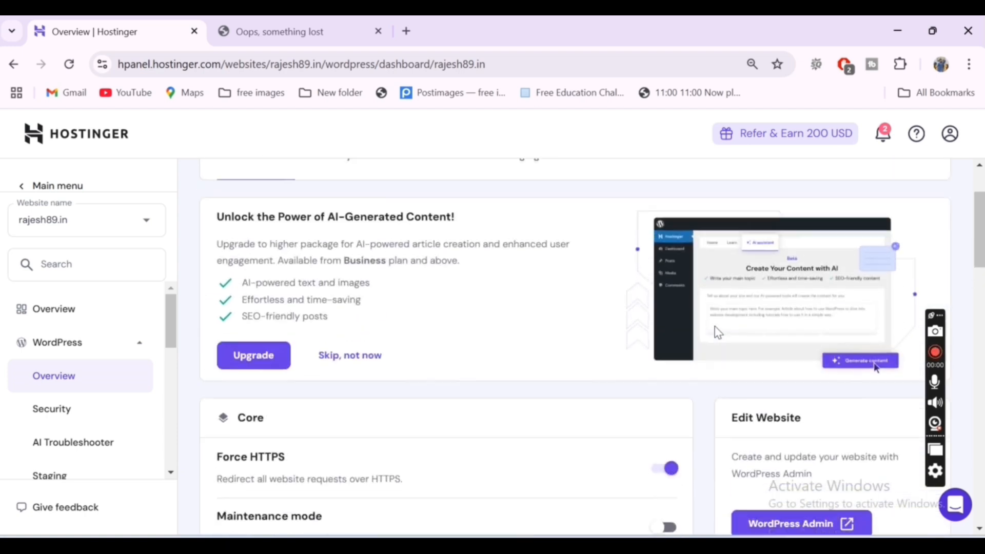
scroll(718, 333, "up", 2)
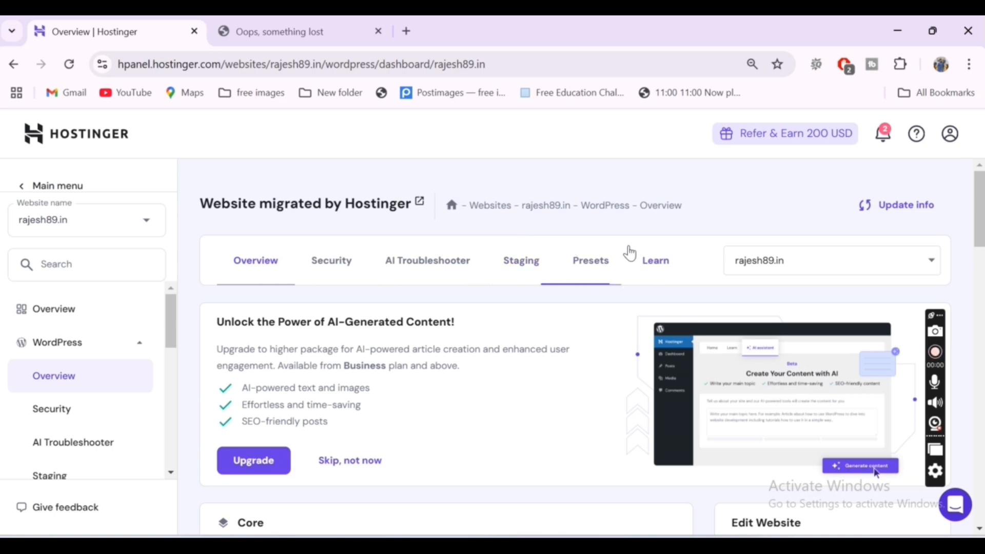
- Switch the WordPress overview to the slrdigital subdomain and start a WordPress installation for it
left_click(831, 265)
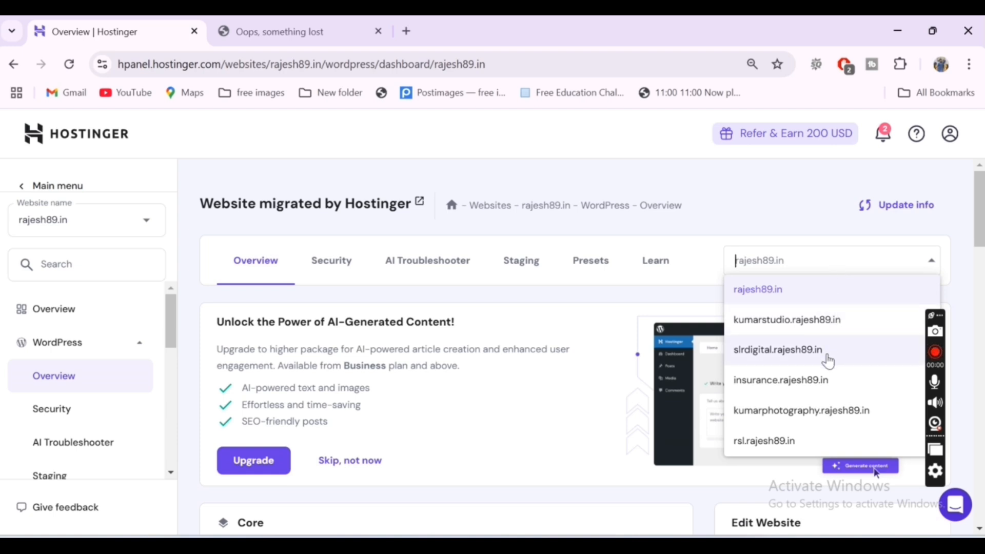
left_click(828, 355)
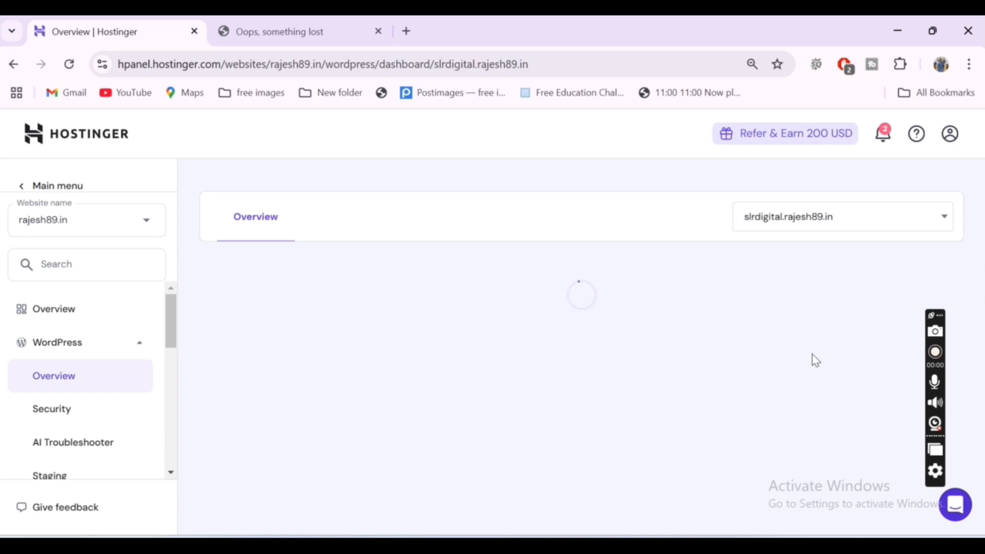
scroll(656, 384, "down", 3)
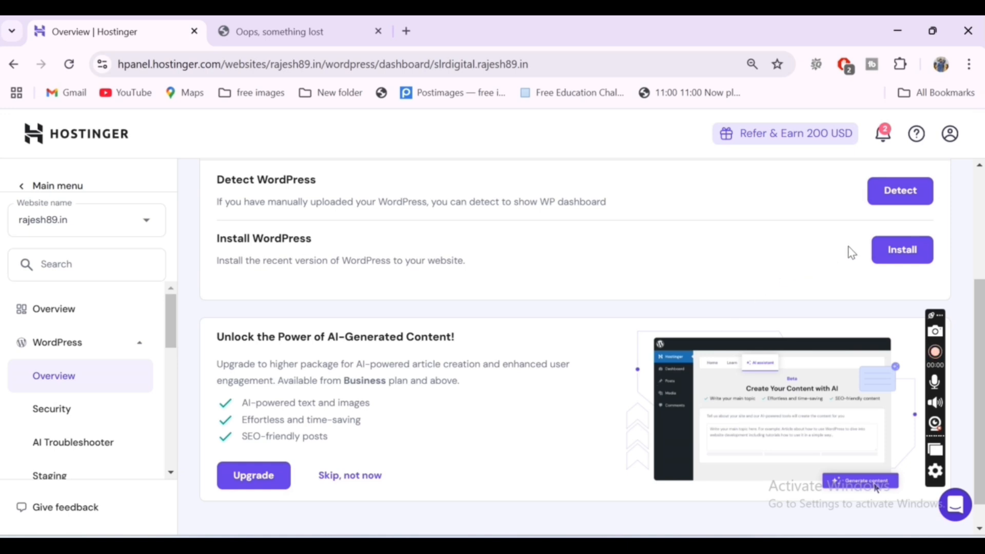
left_click(916, 262)
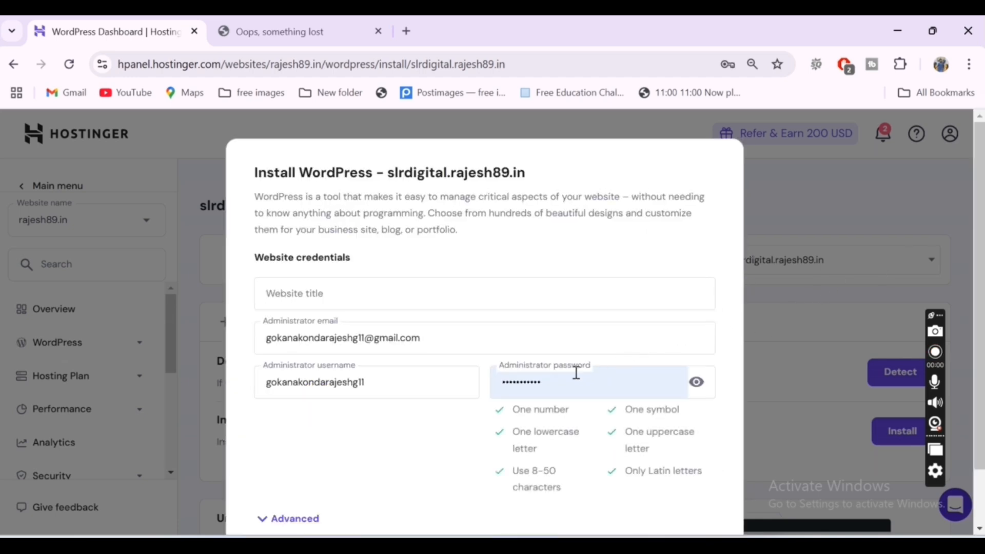
- Check the prefilled administrator password and set the administrator username to Admin for the WordPress installation
scroll(576, 373, "down", 2)
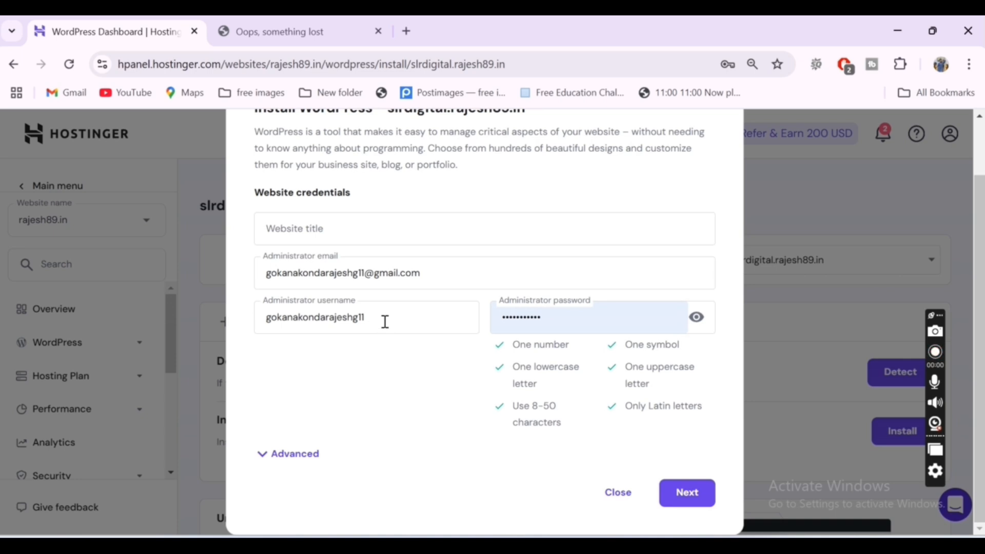
left_click(696, 322)
left_click(696, 323)
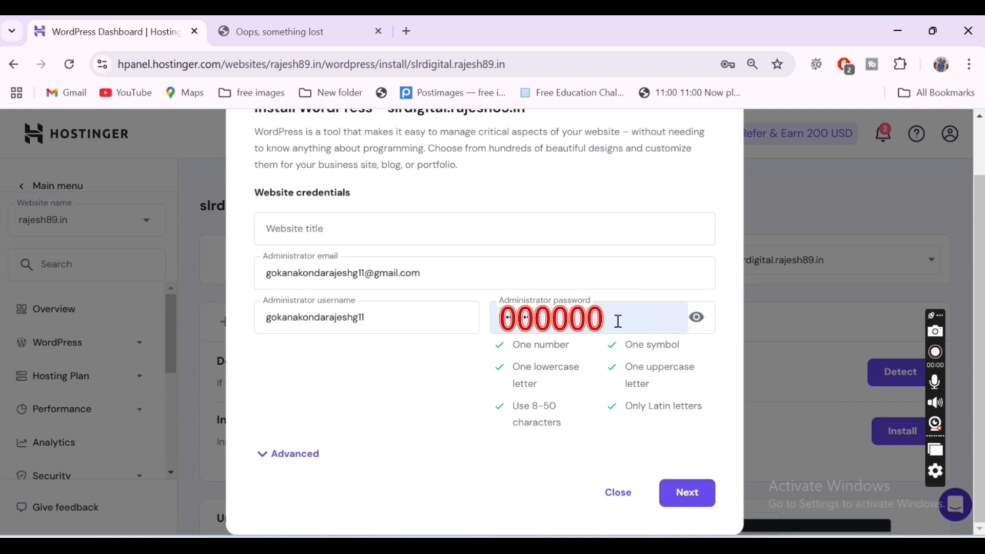
left_click(395, 319)
left_click_drag(395, 318, 252, 324)
key("BackSpace")
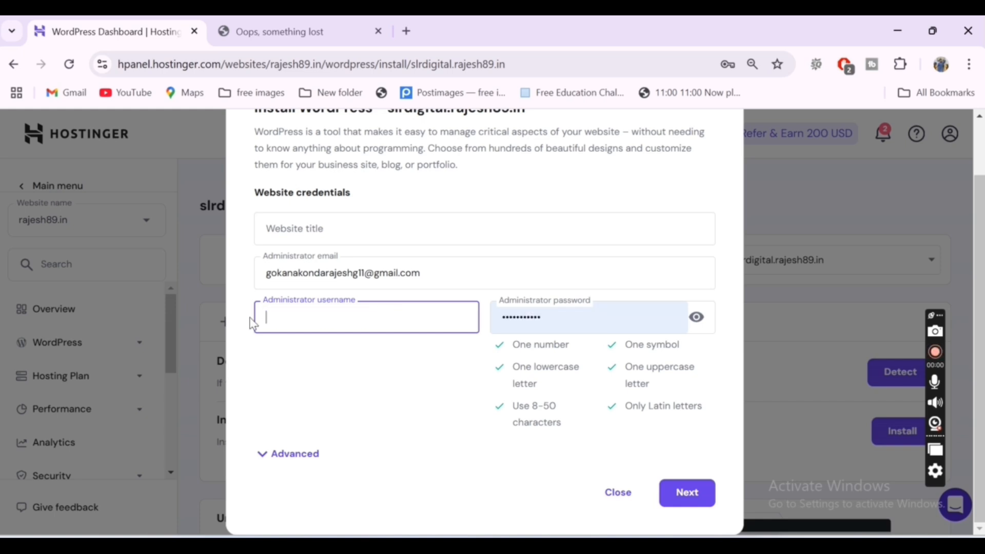
type("admin")
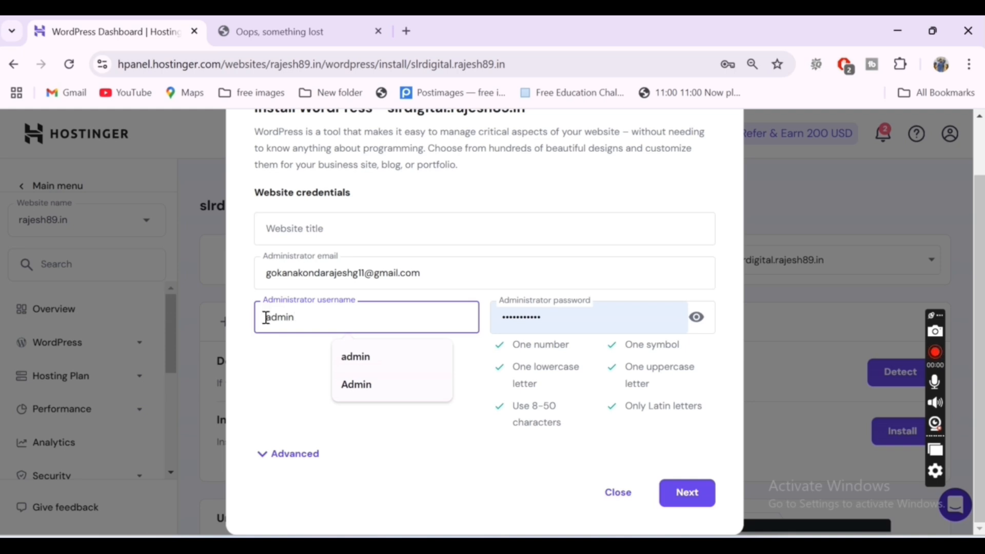
left_click(367, 384)
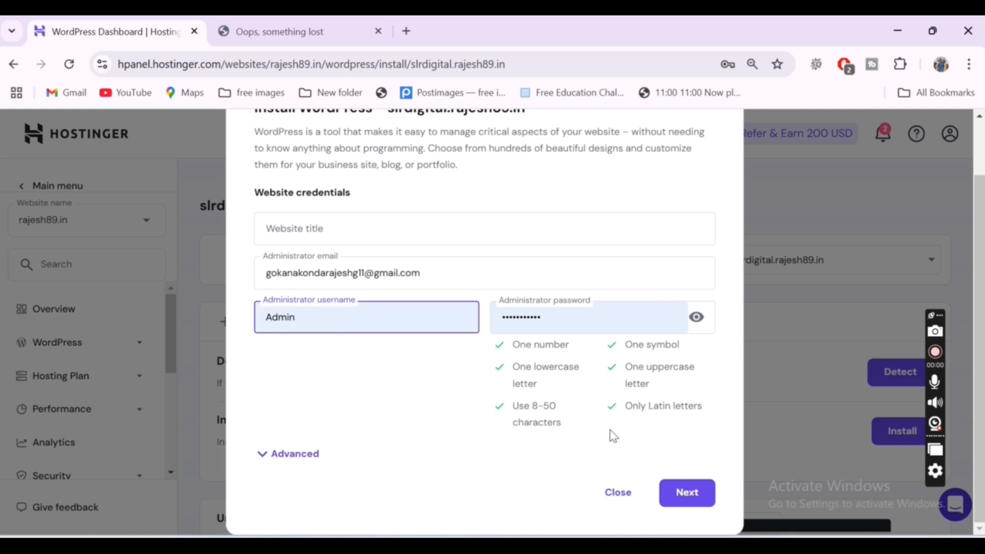
- Set the website title to "Digital marketing course in telugu" and install WordPress with the default version, language, PHP and update options
left_click(707, 499)
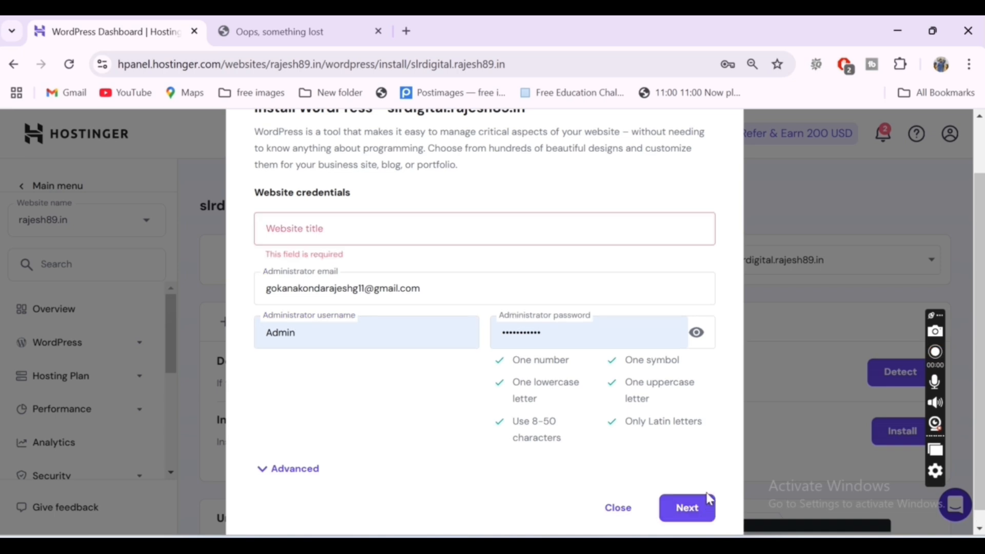
left_click(368, 228)
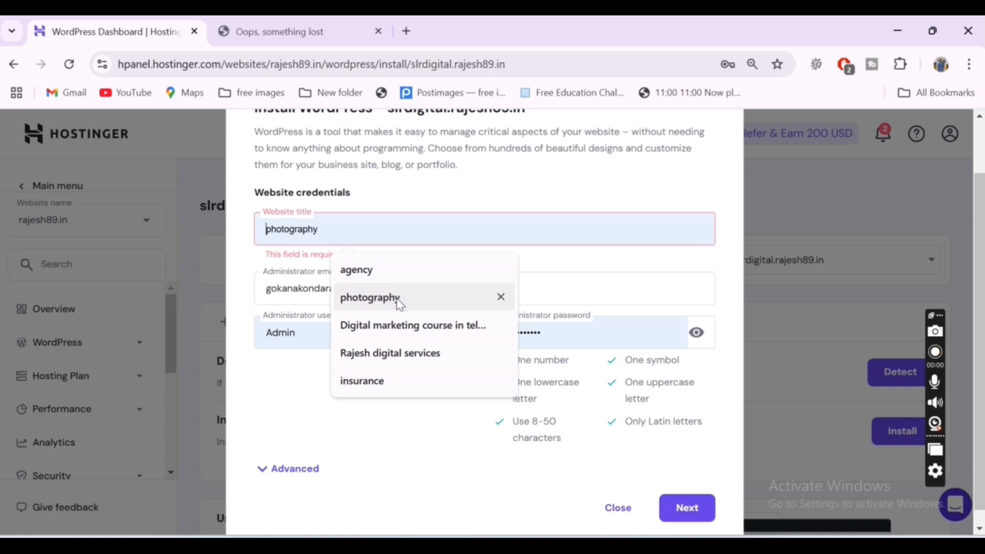
left_click(418, 328)
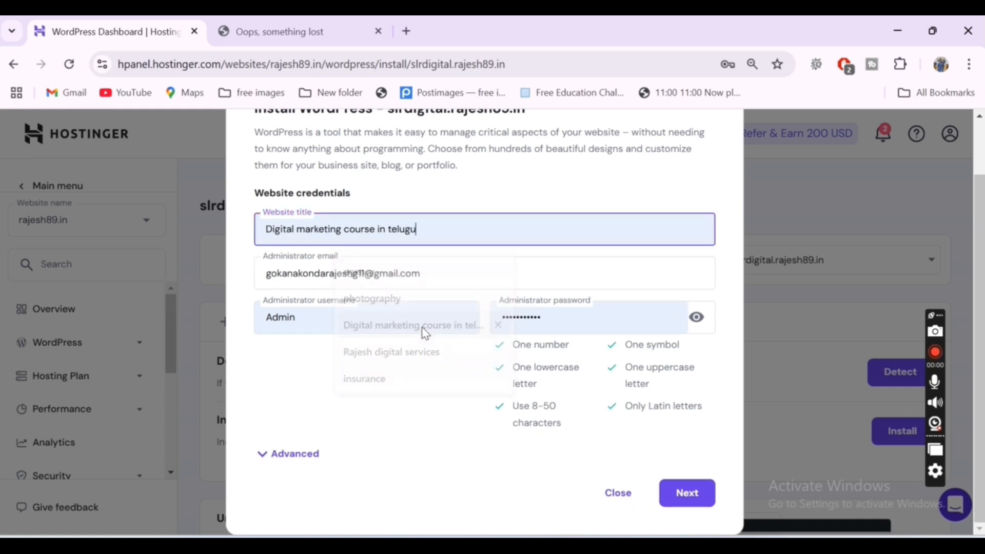
left_click(689, 494)
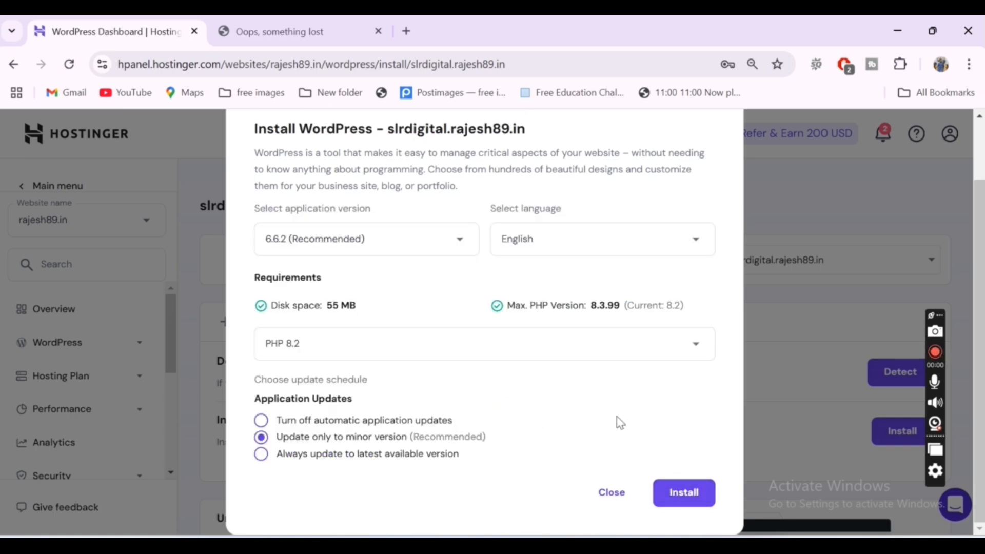
left_click(695, 499)
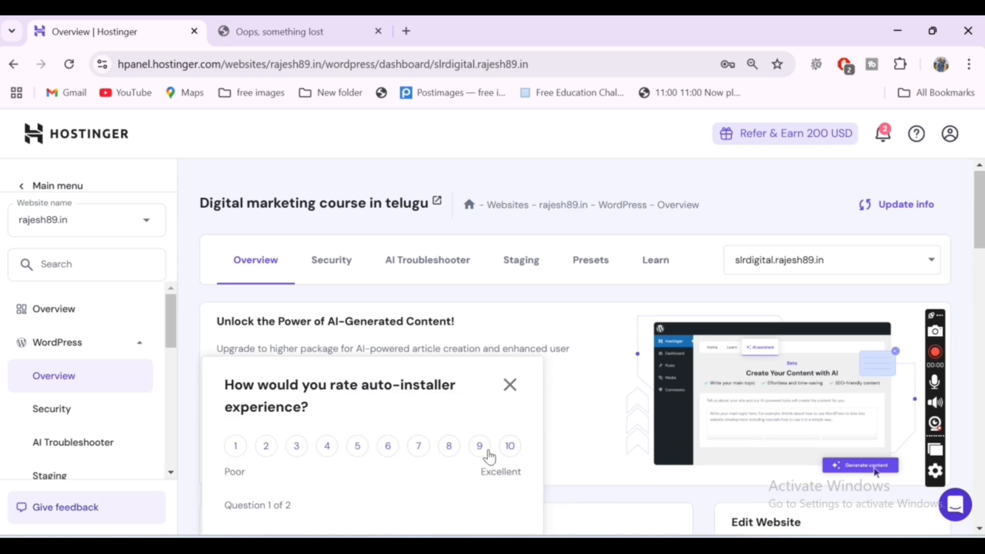
- Submit an auto-installer rating of 3 without a comment and look through the new site's WordPress overview
left_click(296, 445)
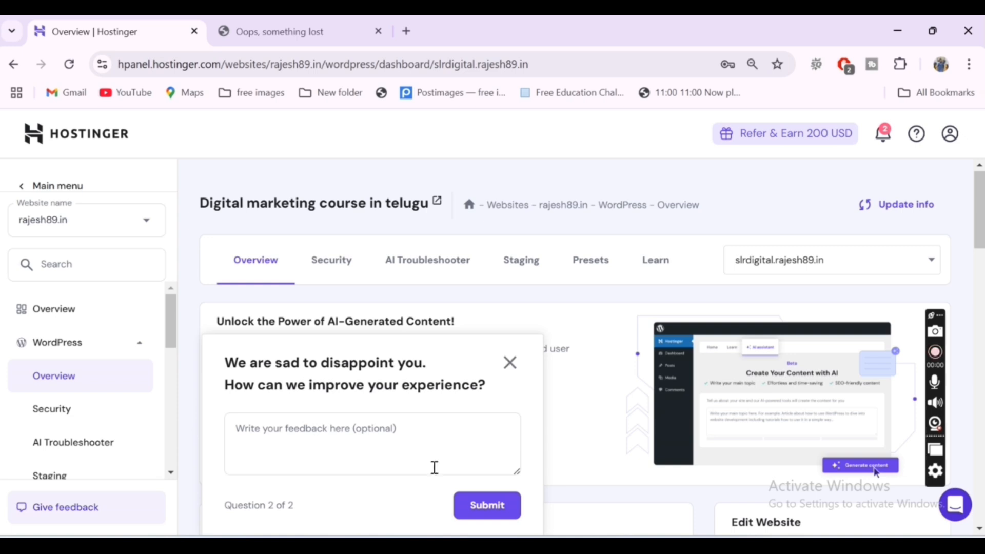
left_click(489, 519)
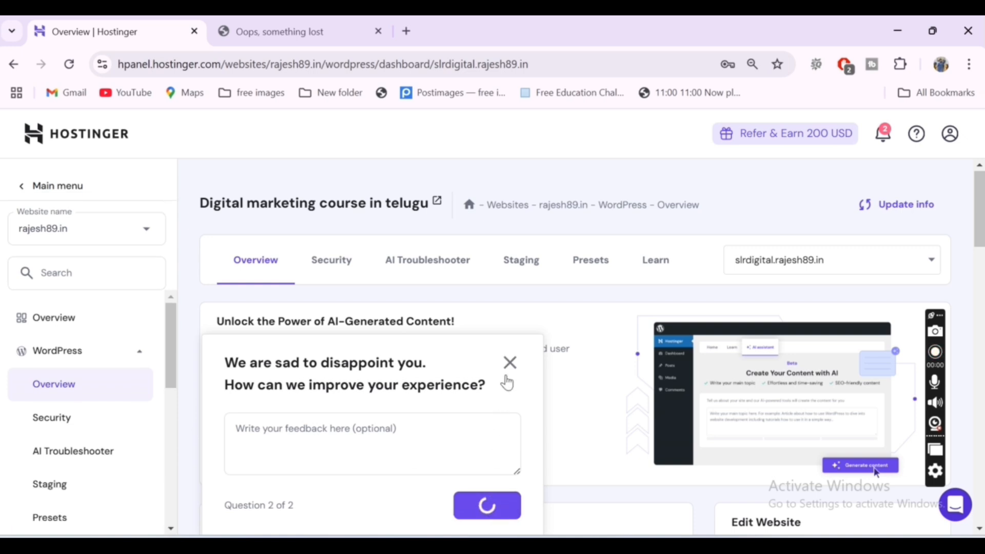
scroll(512, 377, "down", 6)
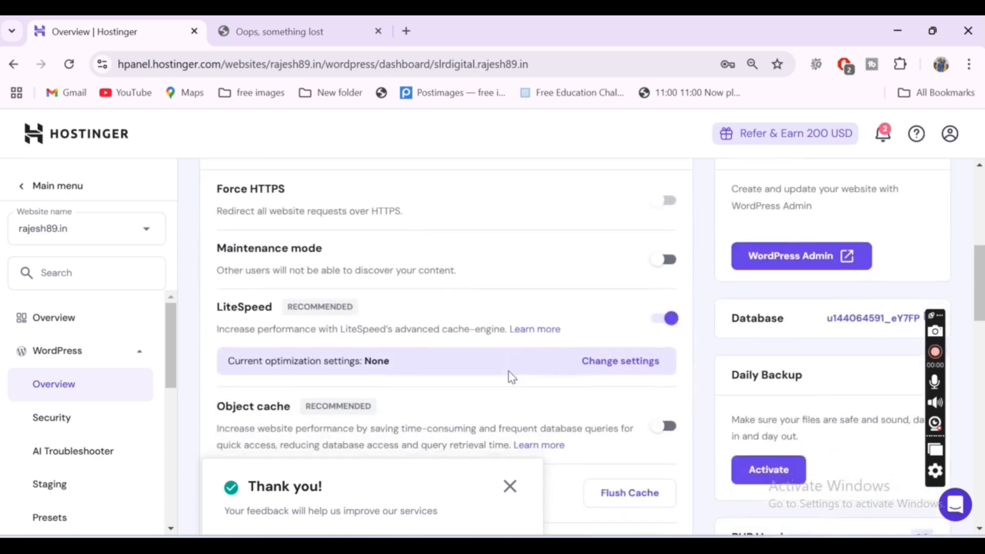
scroll(512, 377, "up", 2)
scroll(511, 377, "up", 1)
scroll(511, 377, "down", 7)
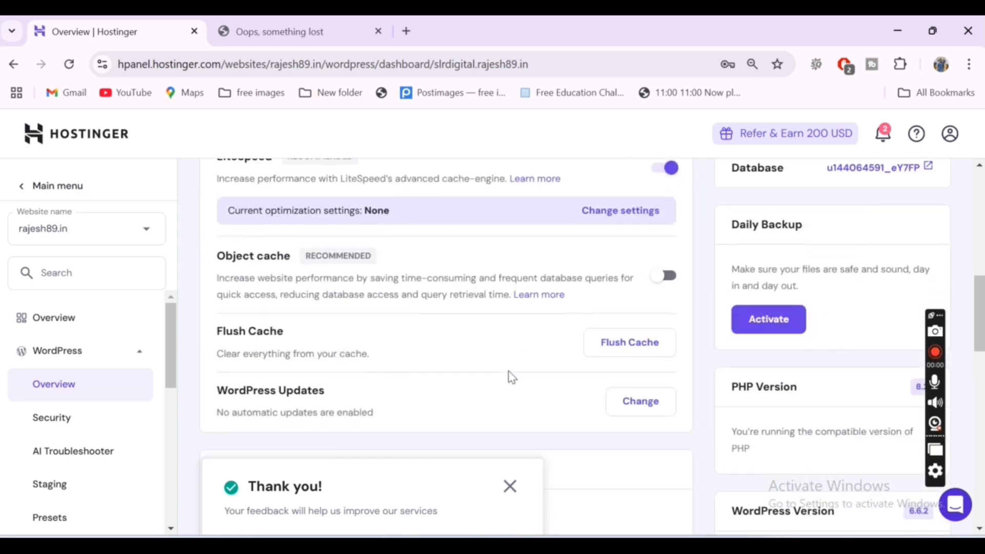
scroll(511, 377, "down", 2)
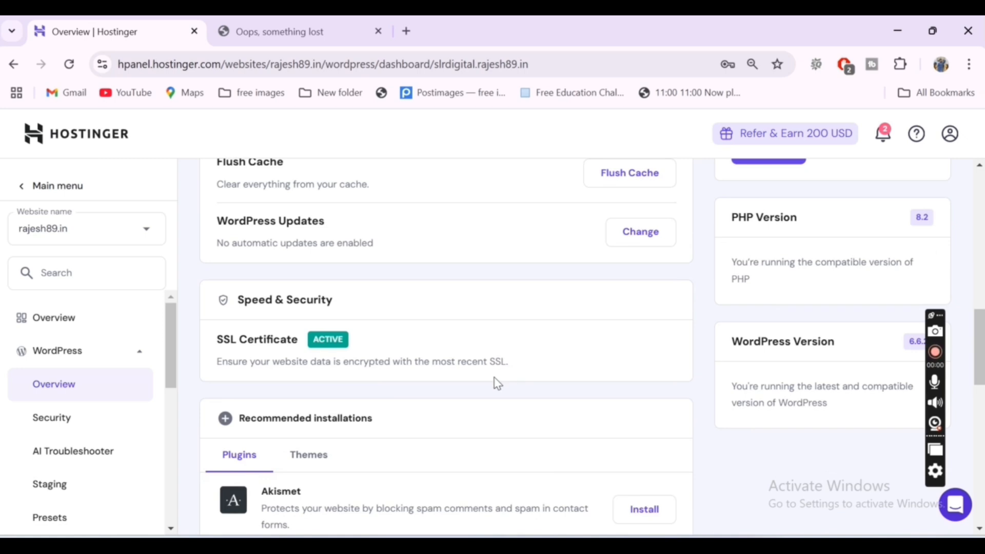
scroll(495, 384, "down", 5)
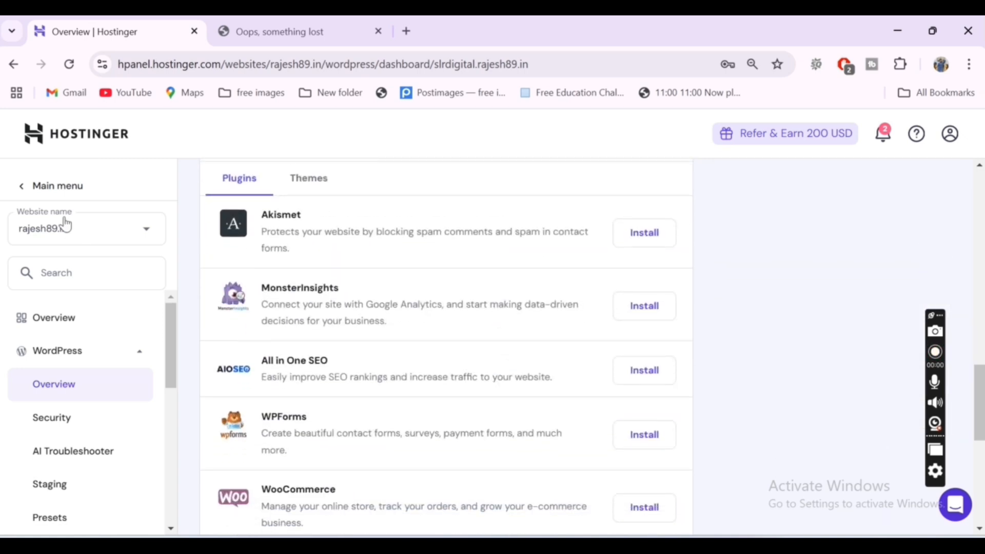
- Return to the list of all websites and open the WordPress admin of the slrdigital subdomain
left_click(29, 193)
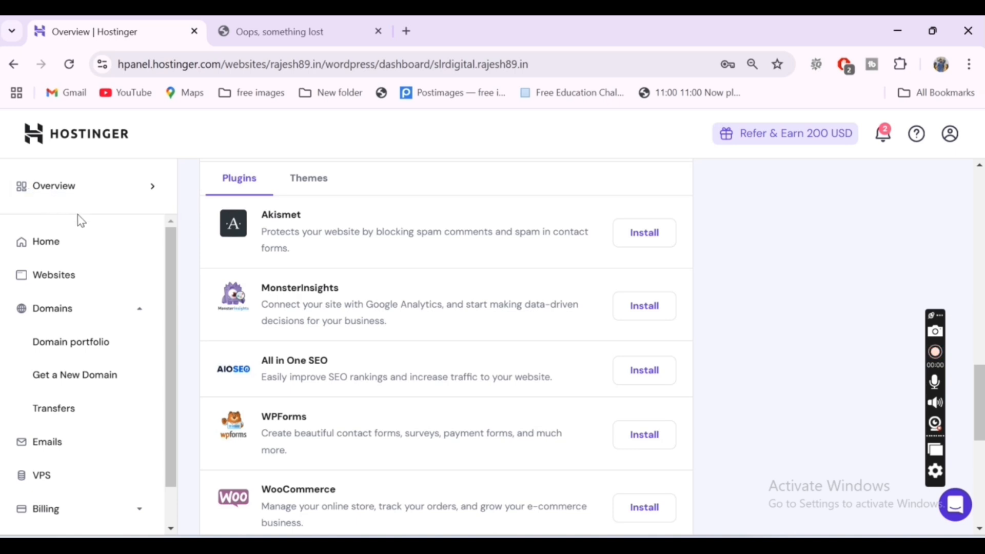
left_click(66, 253)
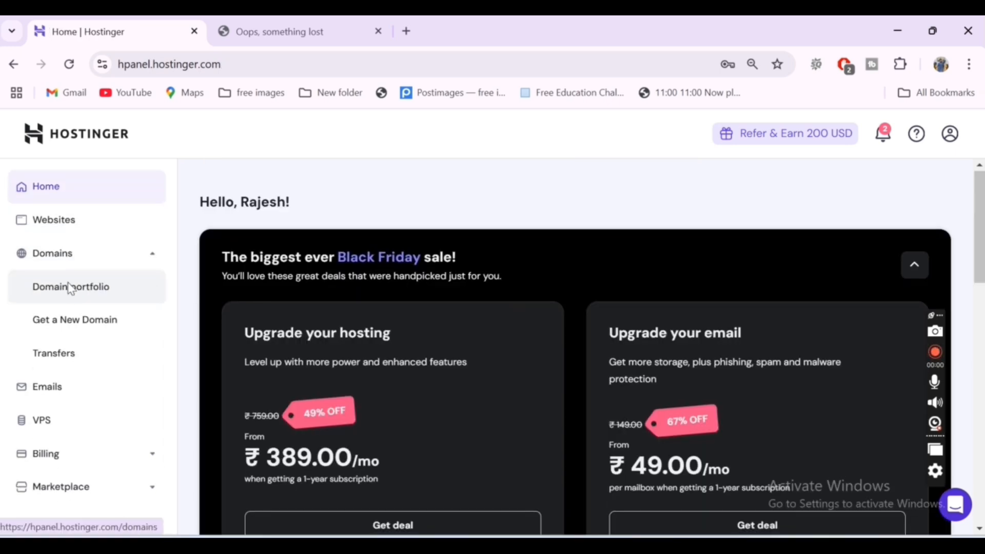
left_click(66, 287)
left_click(77, 228)
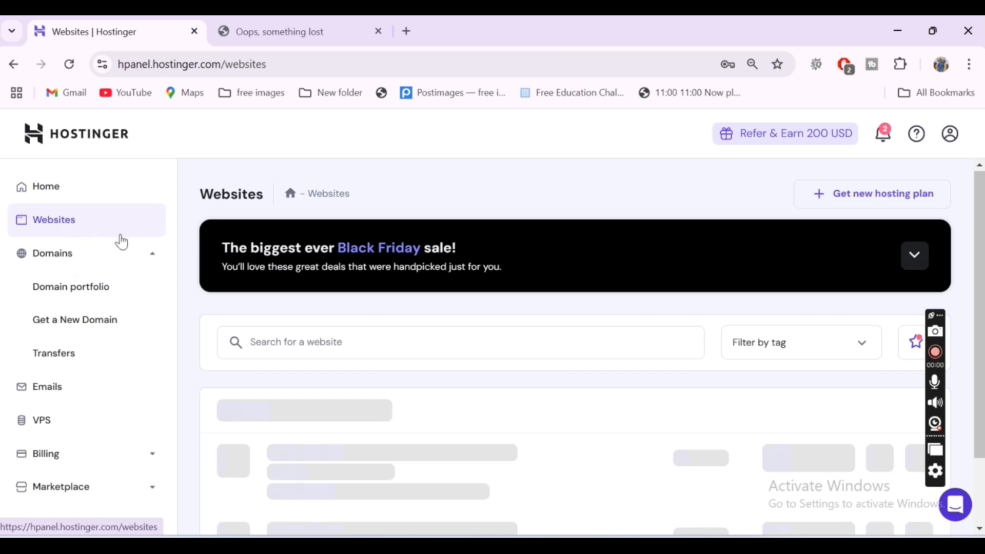
scroll(353, 310, "down", 2)
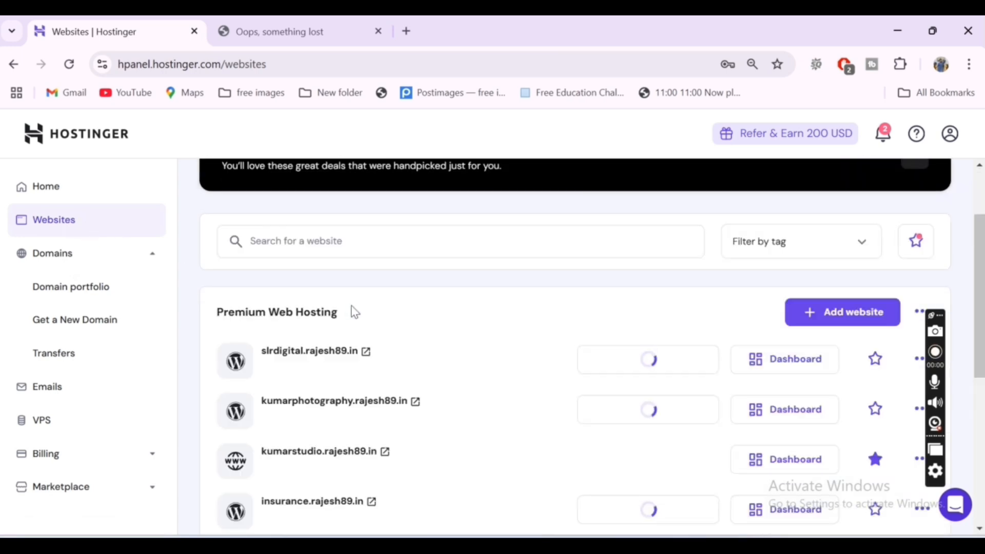
scroll(497, 347, "down", 1)
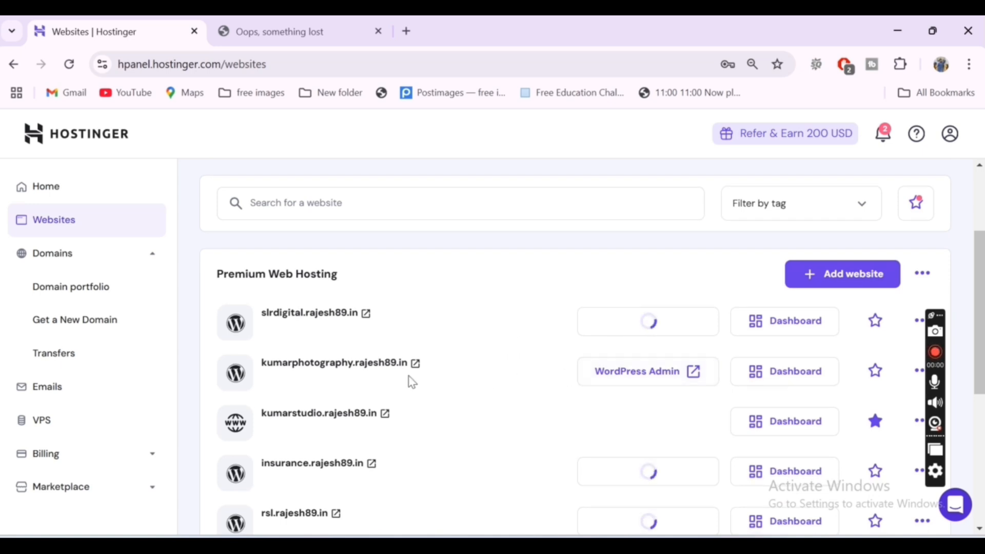
scroll(408, 380, "down", 1)
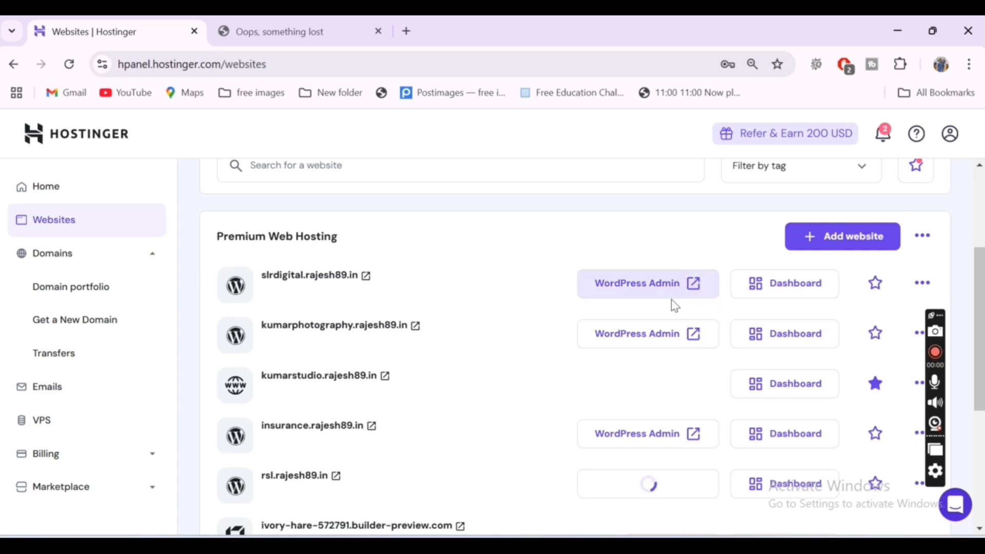
left_click(640, 294)
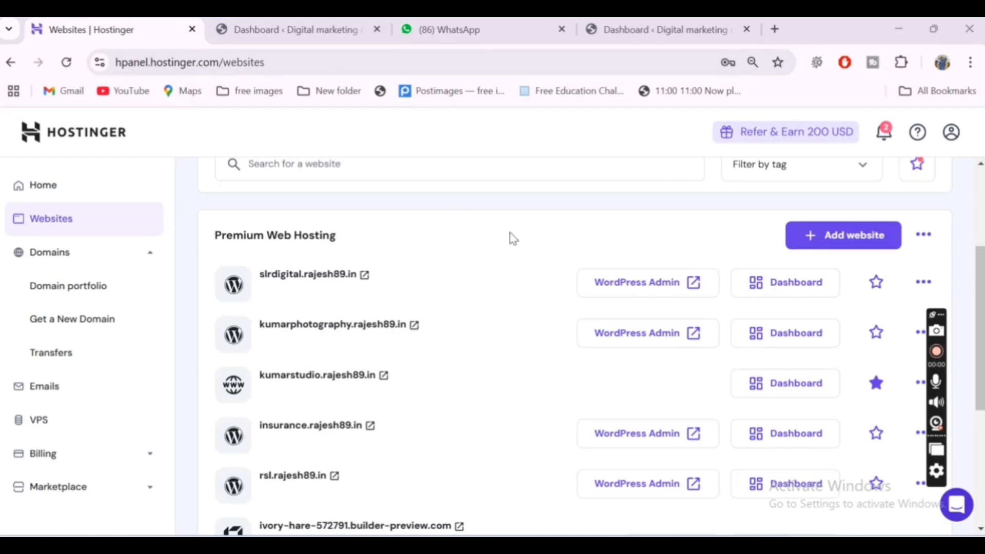
- Open slrdigital.rajesh89.in/wp-admin in a new browser tab to reach the site's WordPress dashboard directly
left_click(776, 28)
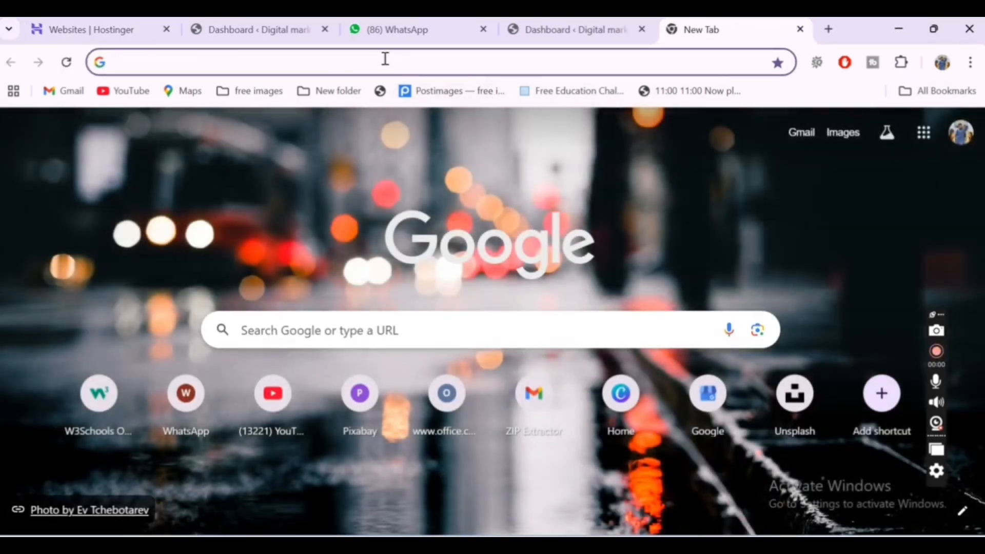
left_click(386, 59)
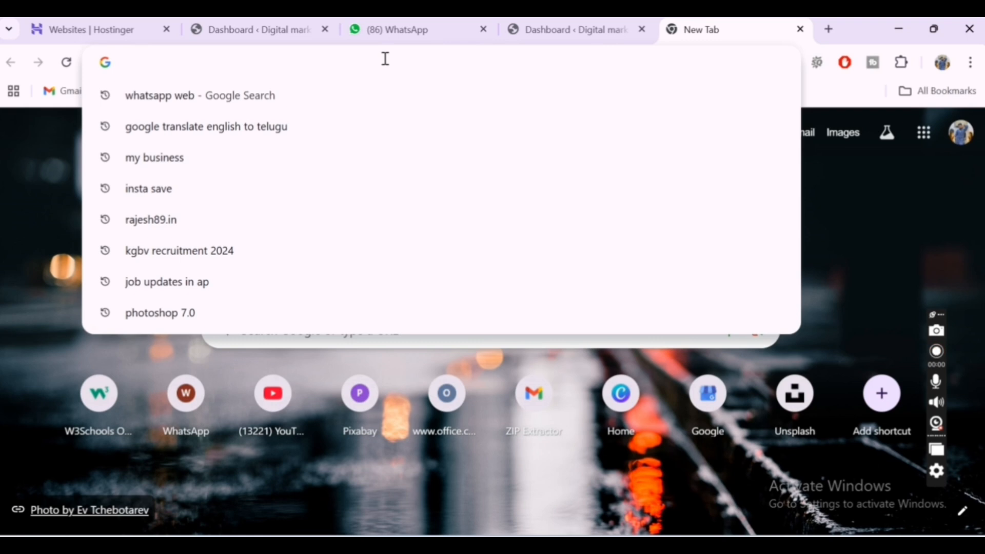
type("slrdigital.rajesh89.in/wp-admin/")
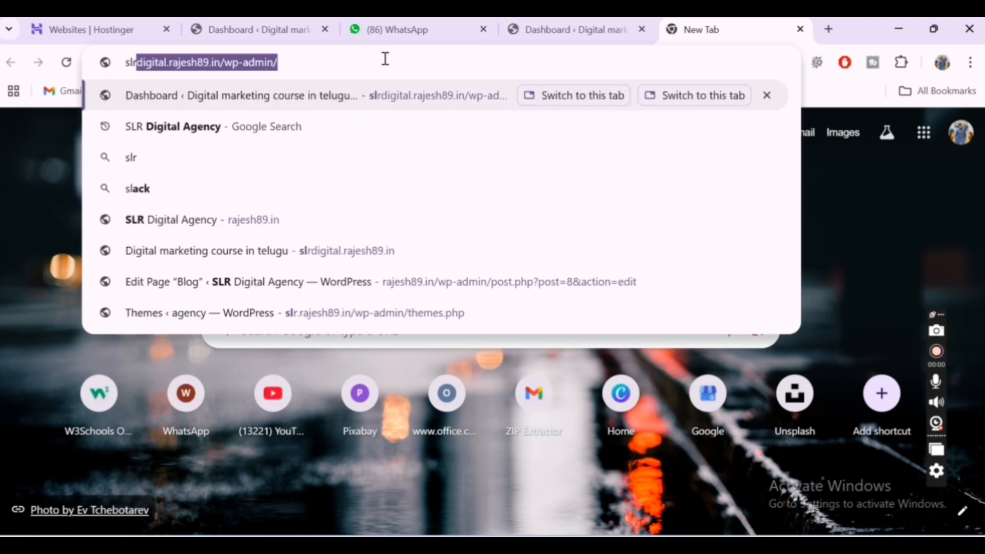
key("Right")
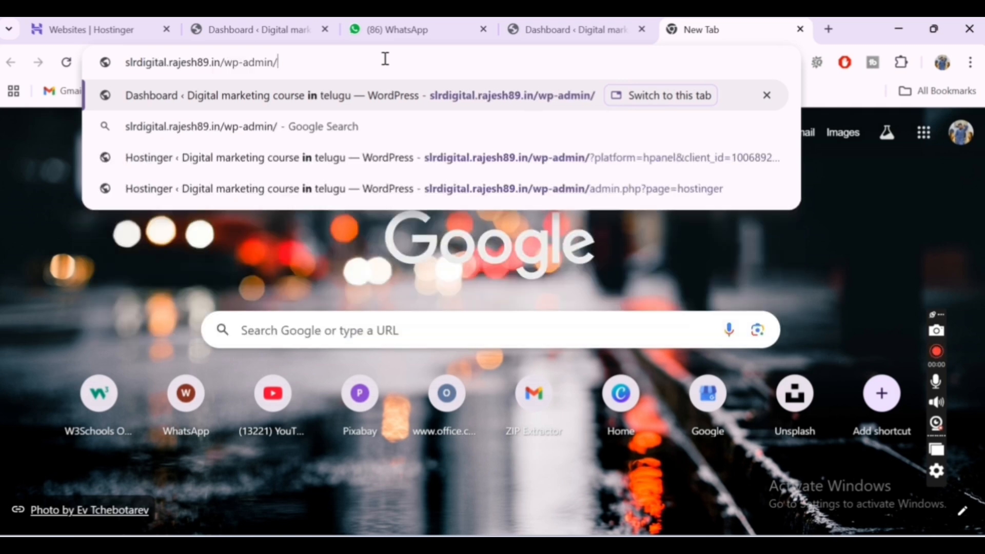
key("BackSpace")
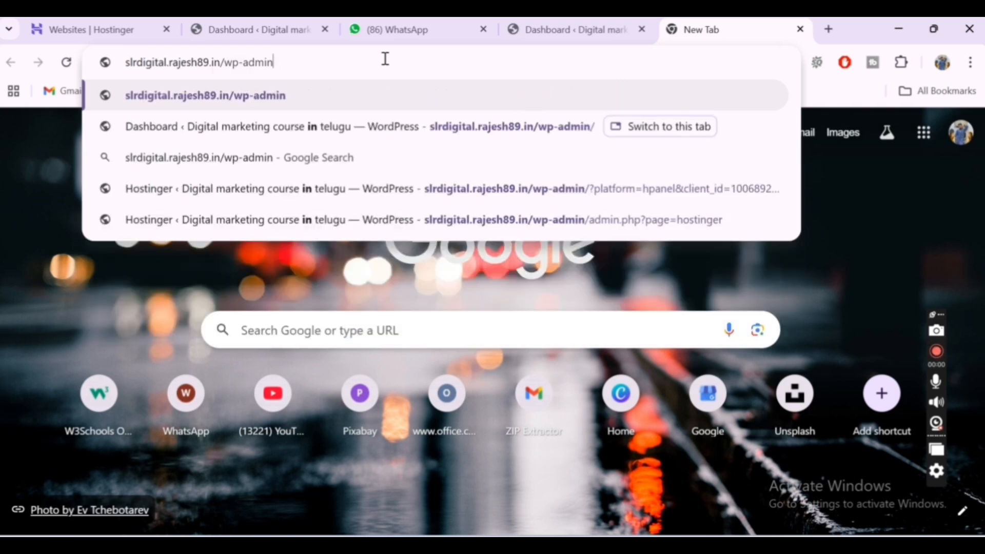
key("Return")
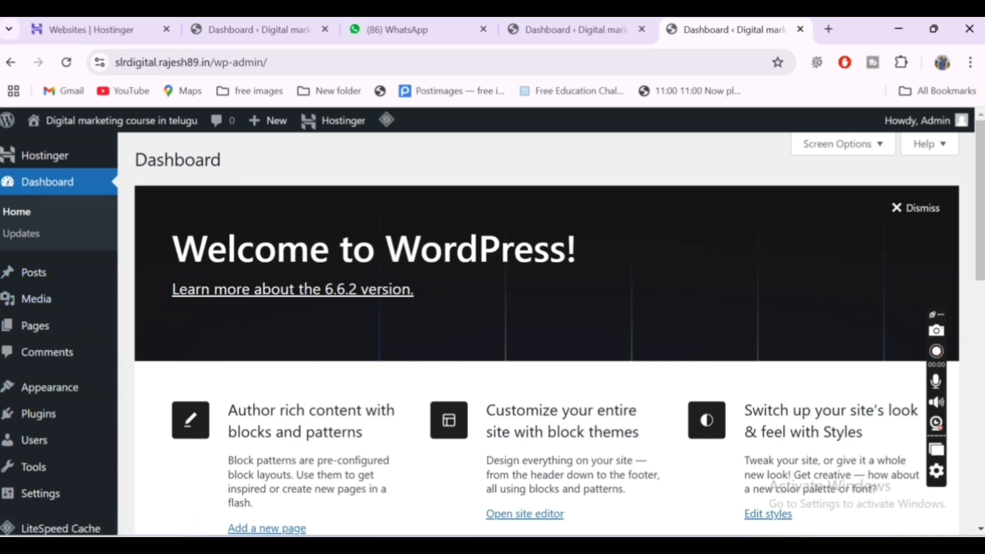
- Look through the WordPress dashboard from top to bottom and open the Hostinger onboarding page
scroll(33, 403, "down", 4)
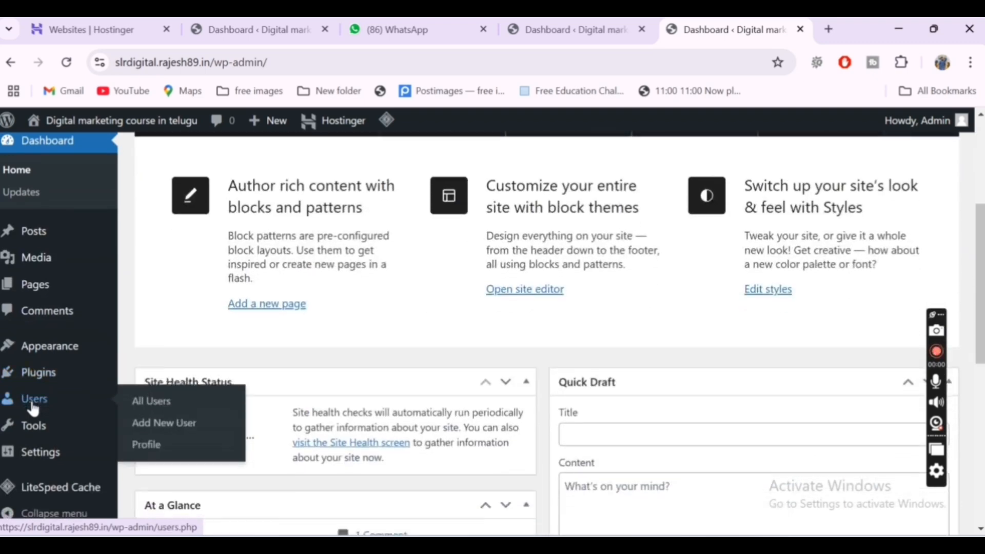
scroll(32, 407, "down", 5)
scroll(39, 481, "down", 3)
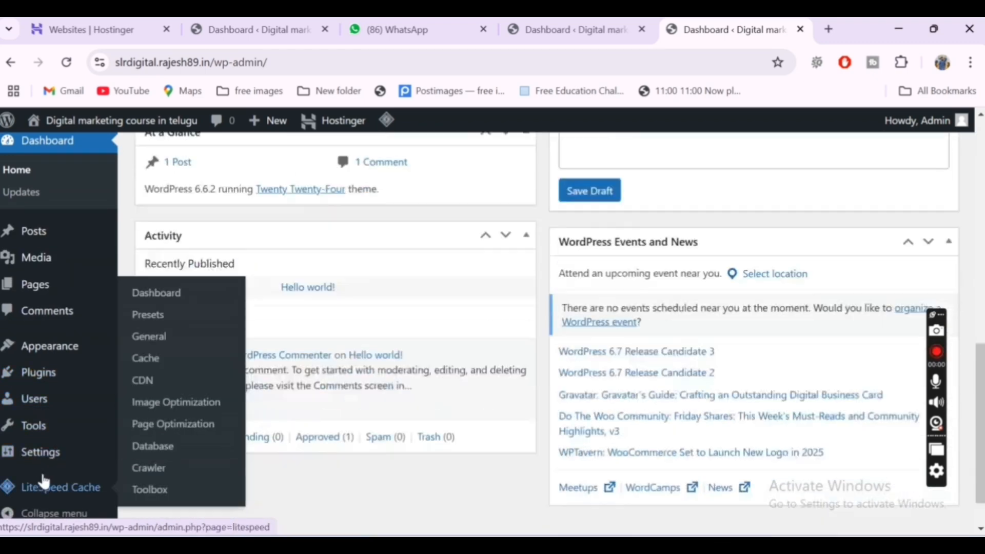
scroll(43, 482, "up", 6)
scroll(43, 482, "up", 6)
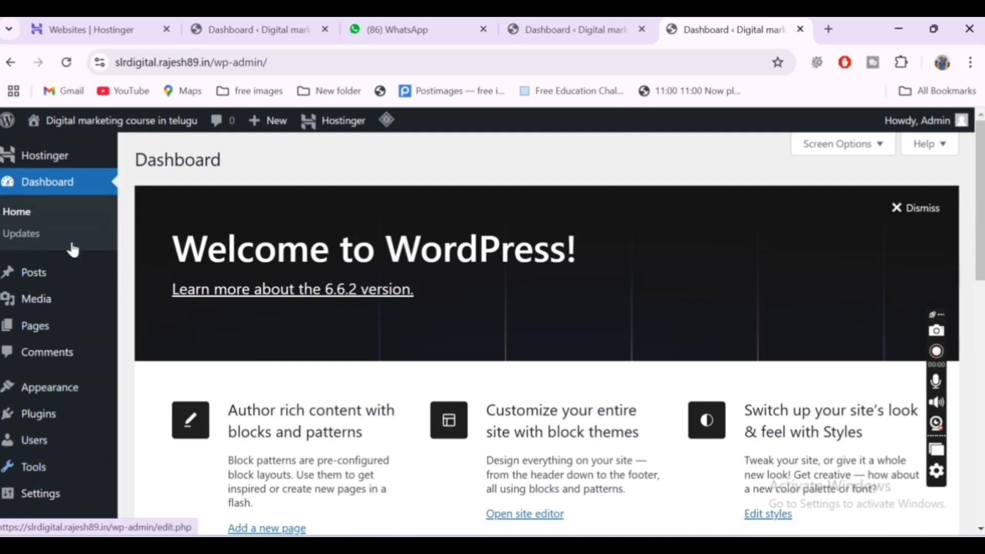
left_click(60, 153)
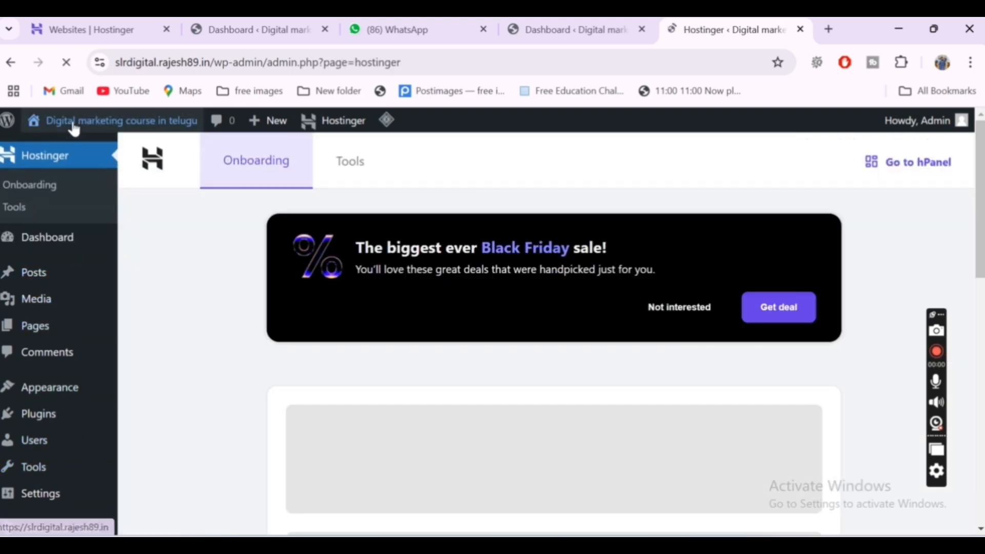
- Switch from the WordPress admin to the live site, back to the dashboard, and to the live site again
left_click(72, 123)
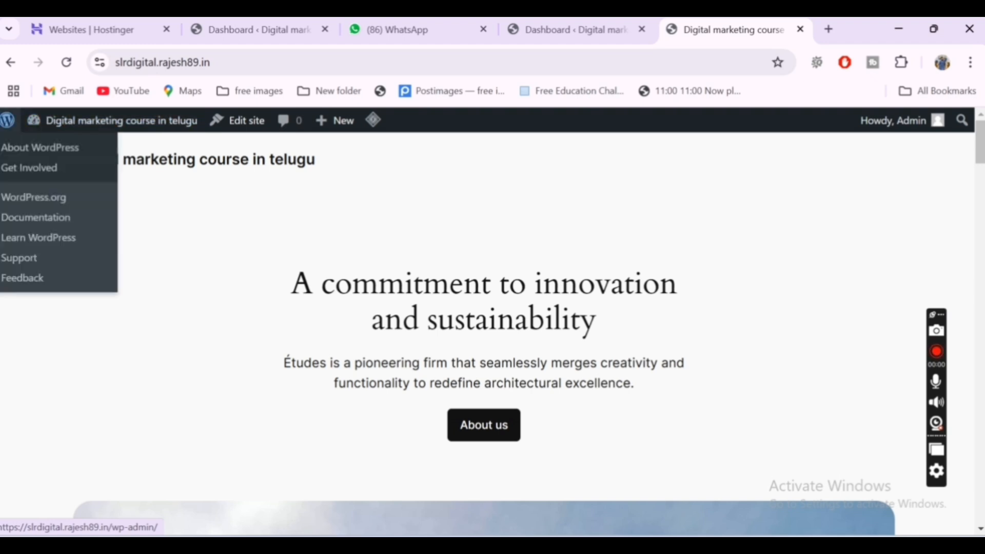
left_click(7, 130)
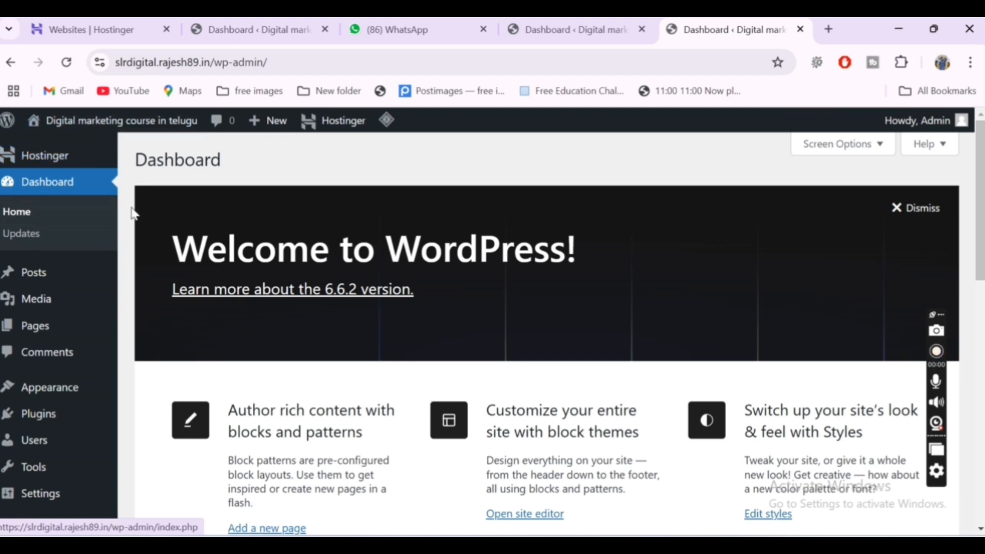
left_click(40, 215)
left_click(79, 124)
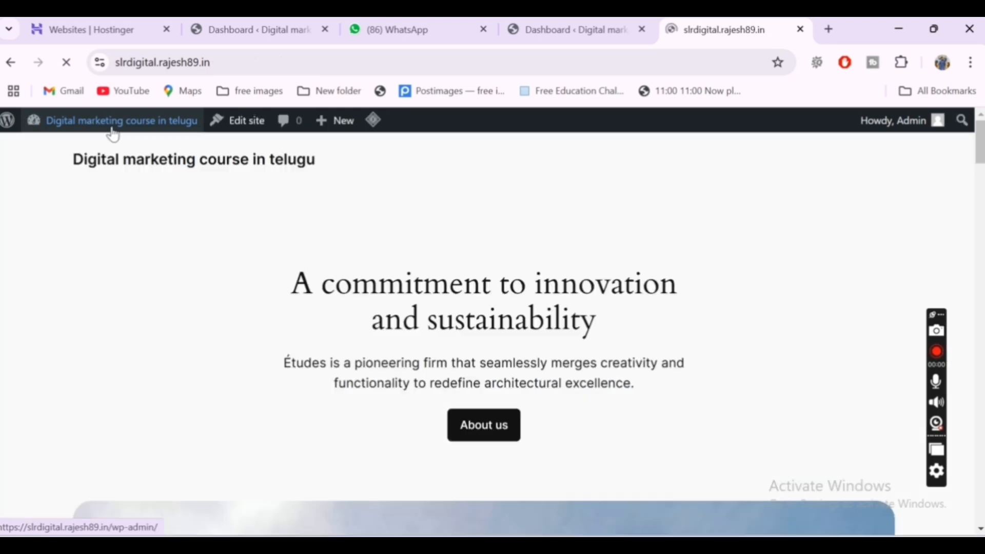